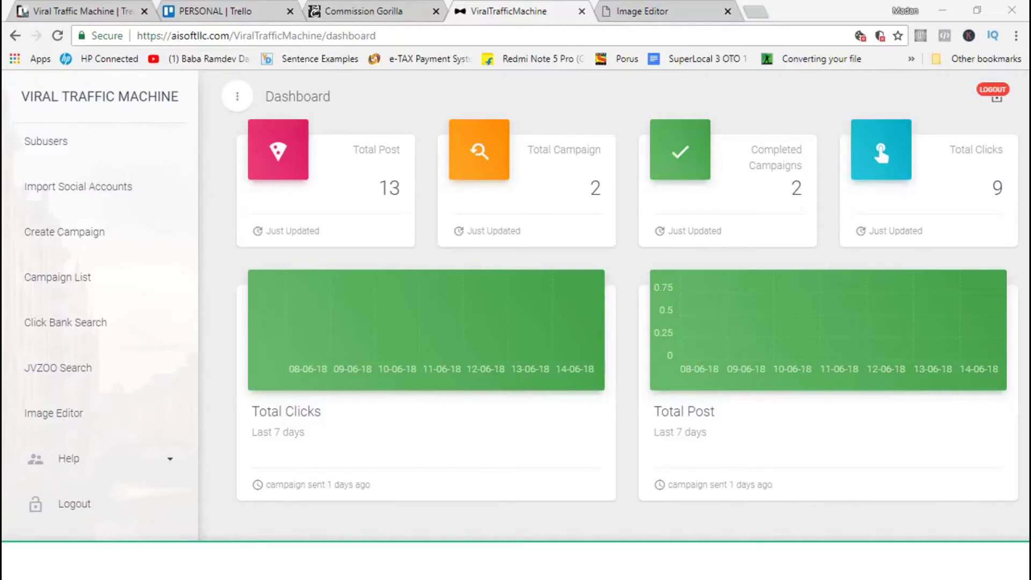
{"action": "scroll", "coordinate": [703, 501], "scroll_direction": "down", "scroll_amount": 10}
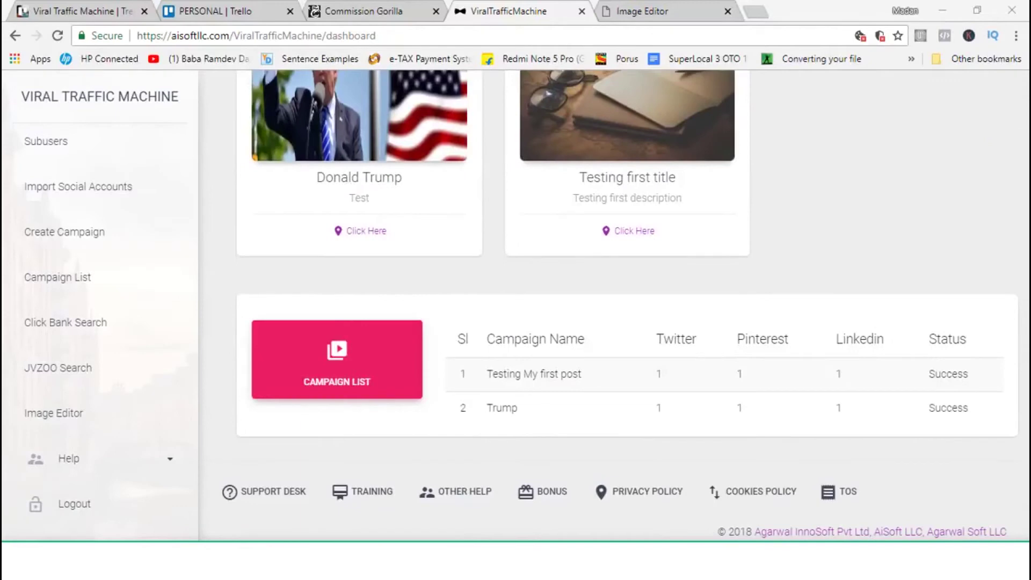
{"action": "scroll", "coordinate": [709, 500], "scroll_direction": "up", "scroll_amount": 10}
{"action": "scroll", "coordinate": [833, 534], "scroll_direction": "down", "scroll_amount": 10}
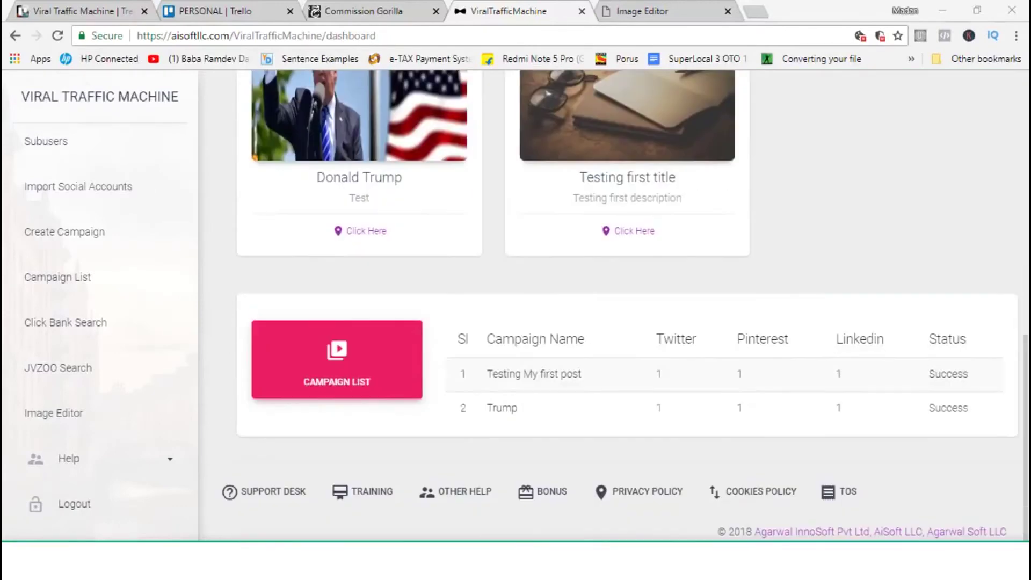
{"action": "scroll", "coordinate": [627, 305], "scroll_direction": "up", "scroll_amount": 10}
{"action": "scroll", "coordinate": [627, 305], "scroll_direction": "down", "scroll_amount": 6}
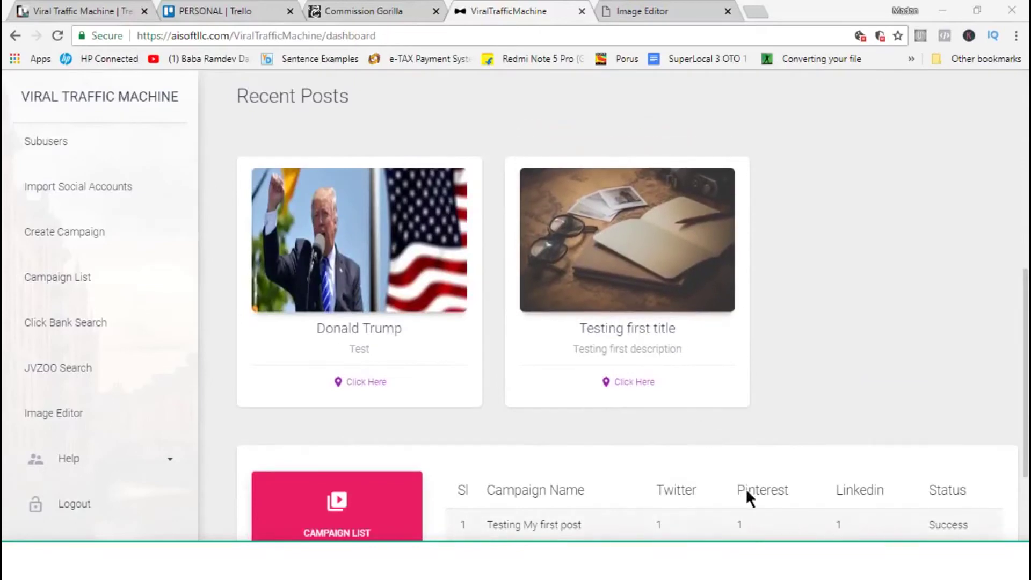
{"action": "scroll", "coordinate": [703, 515], "scroll_direction": "up", "scroll_amount": 10}
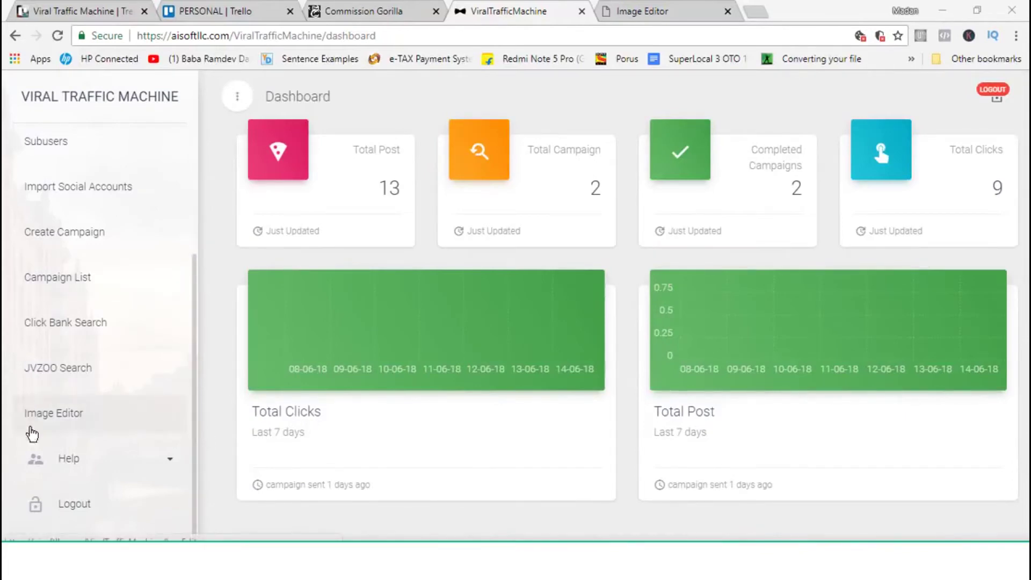
{"action": "scroll", "coordinate": [37, 268], "scroll_direction": "up", "scroll_amount": 4}
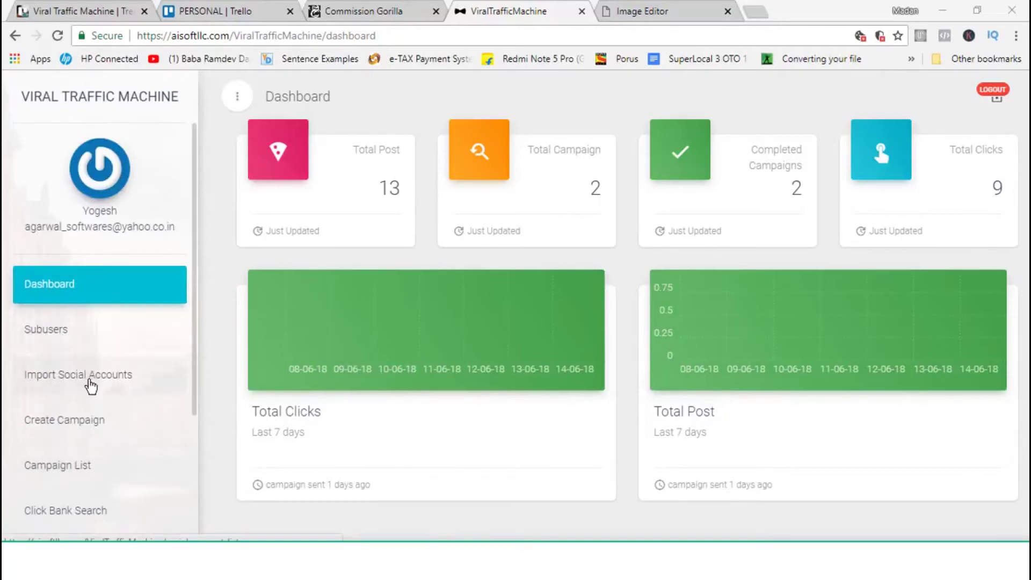
Review the connected Twitter and LinkedIn accounts and start adding another Twitter account.
{"action": "left_click", "coordinate": [68, 374]}
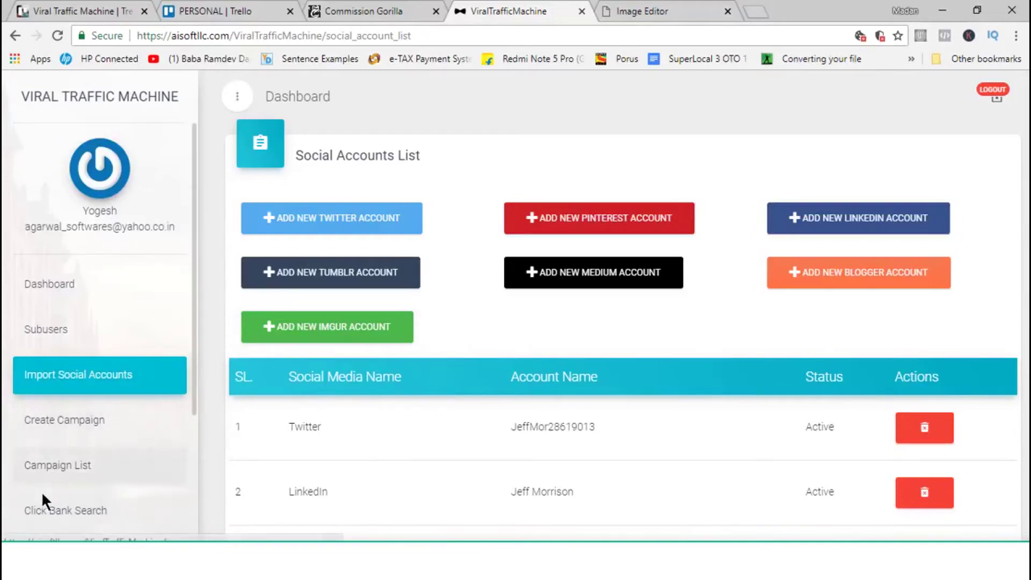
{"action": "scroll", "coordinate": [428, 483], "scroll_direction": "down", "scroll_amount": 5}
{"action": "scroll", "coordinate": [805, 359], "scroll_direction": "up", "scroll_amount": 5}
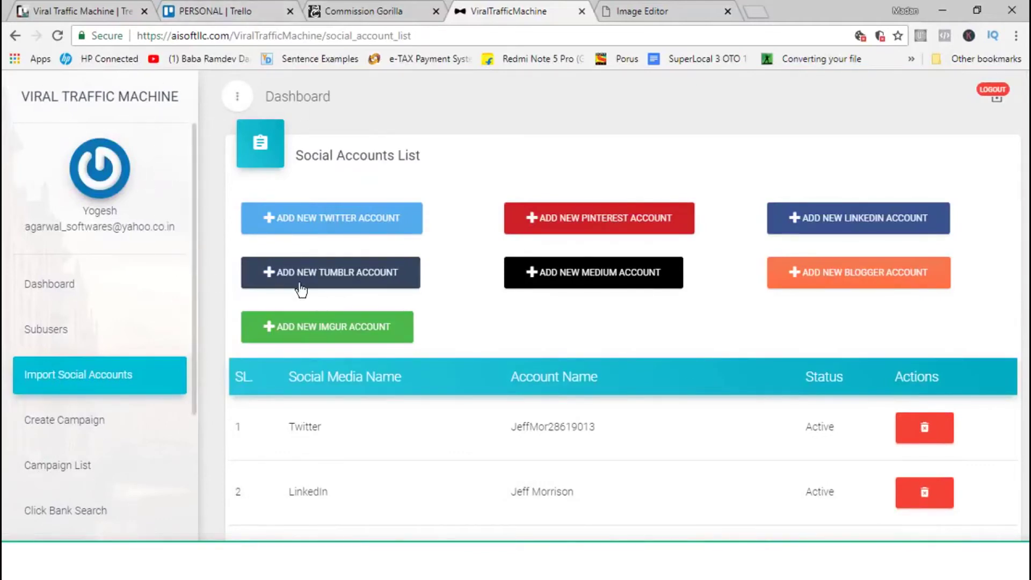
{"action": "left_click", "coordinate": [275, 225]}
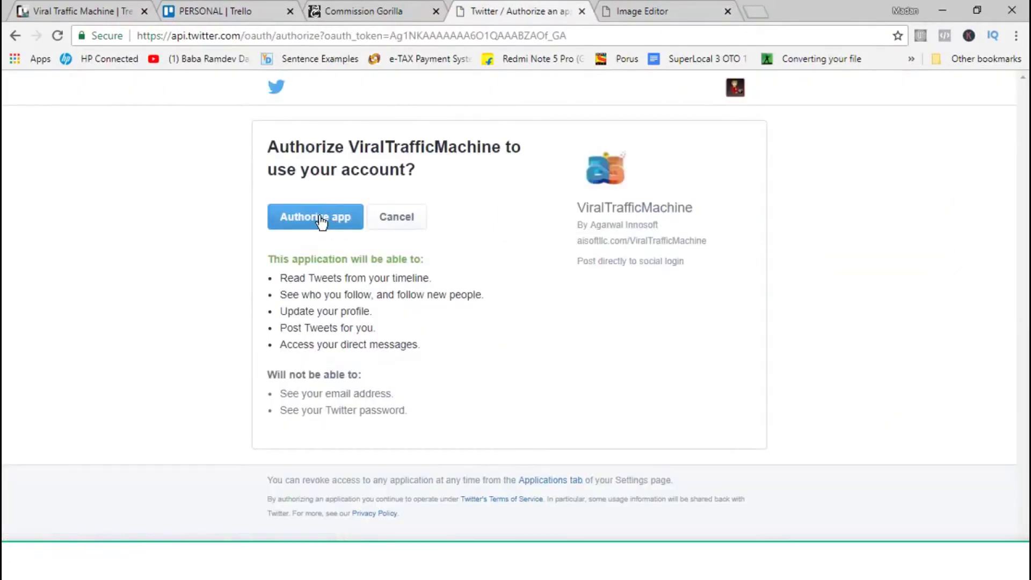
Authorize Viral Traffic Machine on Twitter and confirm the second Twitter account in the accounts table.
{"action": "left_click", "coordinate": [321, 221]}
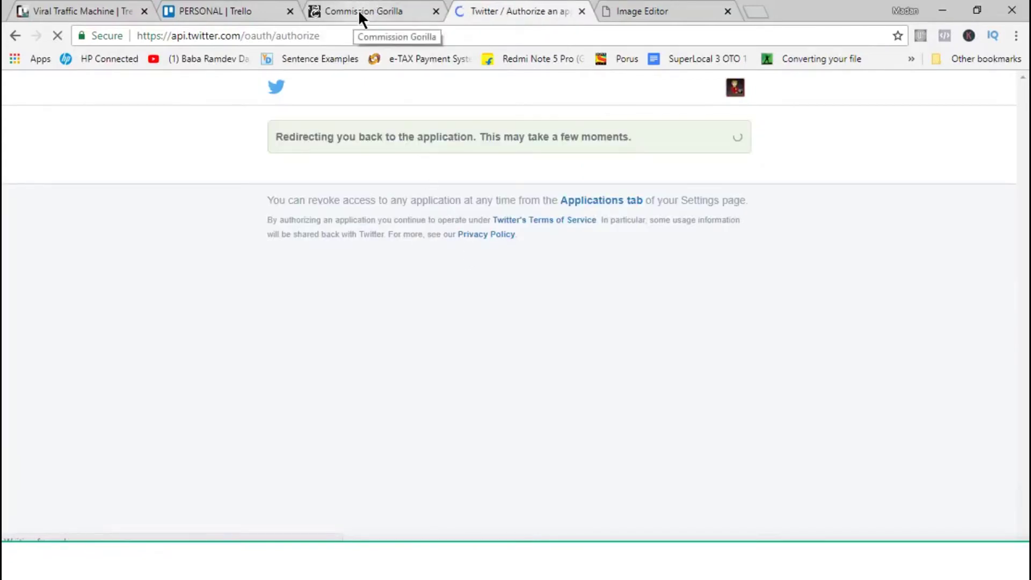
{"action": "scroll", "coordinate": [485, 288], "scroll_direction": "down", "scroll_amount": 9}
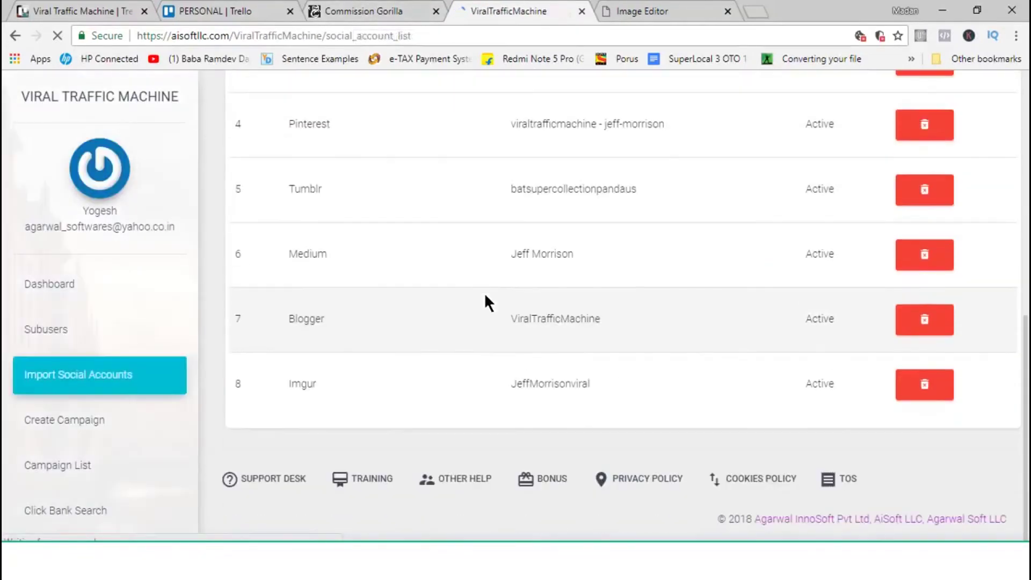
{"action": "scroll", "coordinate": [489, 339], "scroll_direction": "up", "scroll_amount": 10}
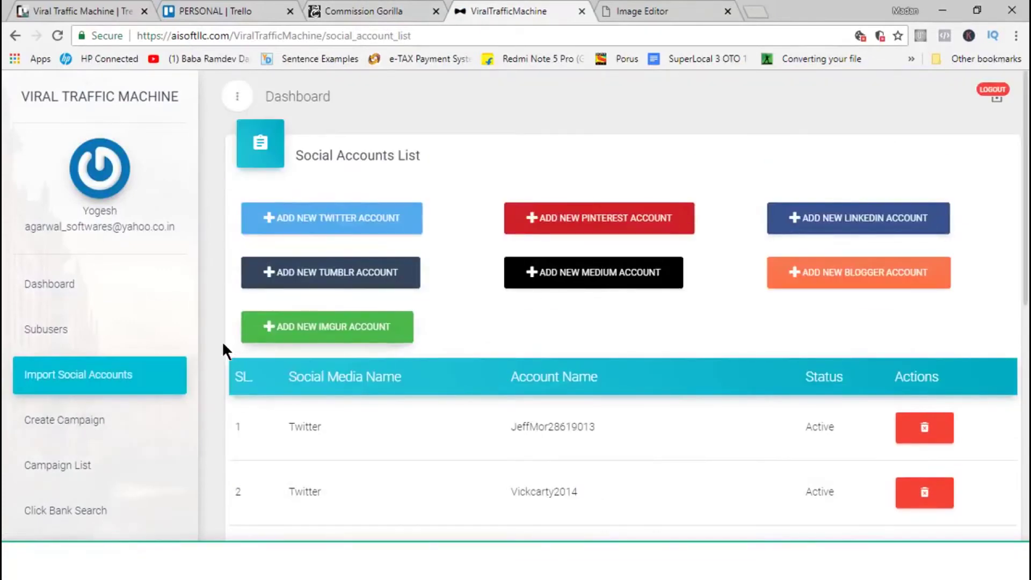
{"action": "scroll", "coordinate": [64, 414], "scroll_direction": "down", "scroll_amount": 3}
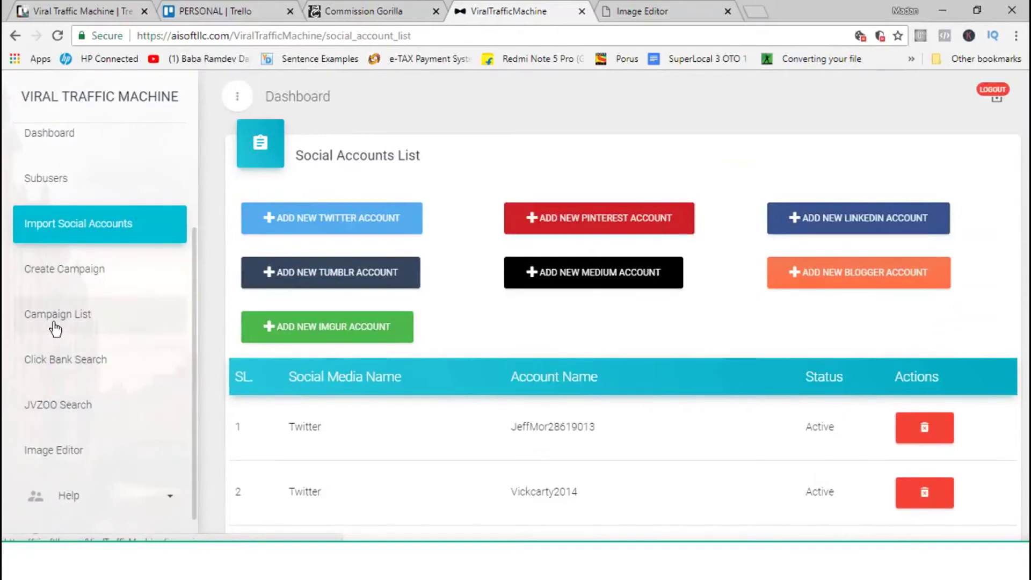
{"action": "left_click", "coordinate": [41, 269]}
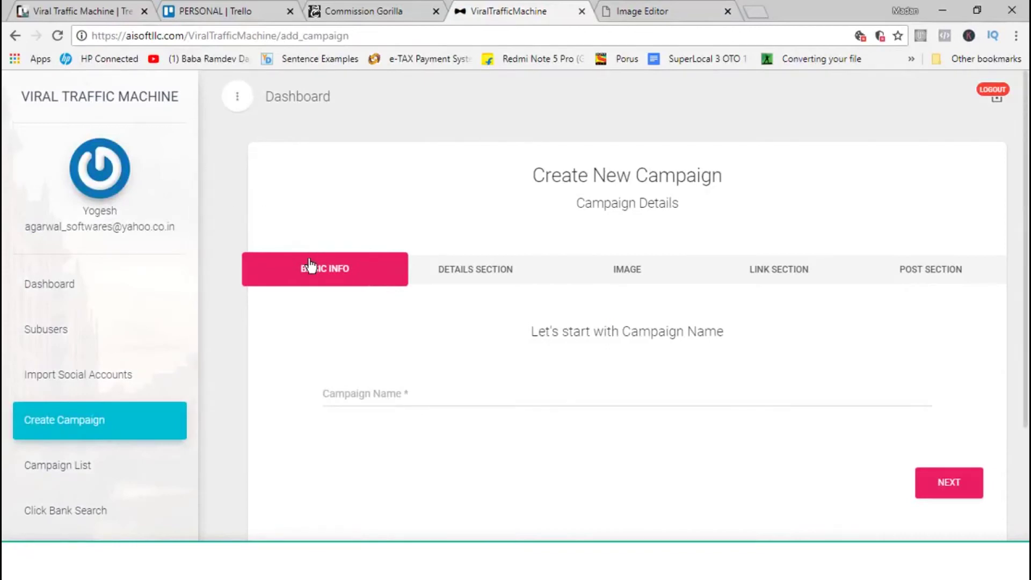
Enter 'Donald 222' as the campaign name and continue to the Details section.
{"action": "scroll", "coordinate": [310, 264], "scroll_direction": "down", "scroll_amount": 3}
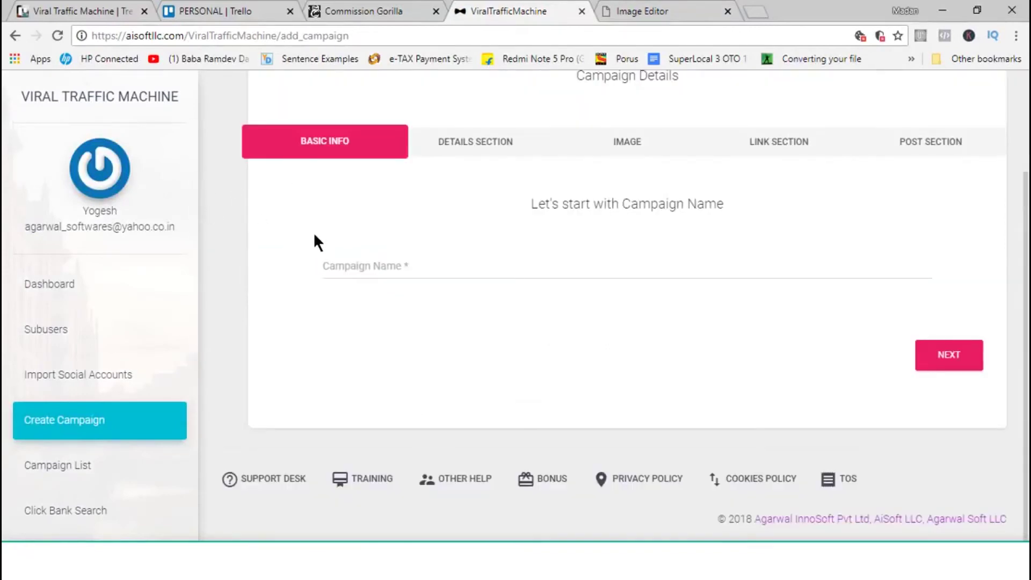
{"action": "left_click", "coordinate": [338, 259]}
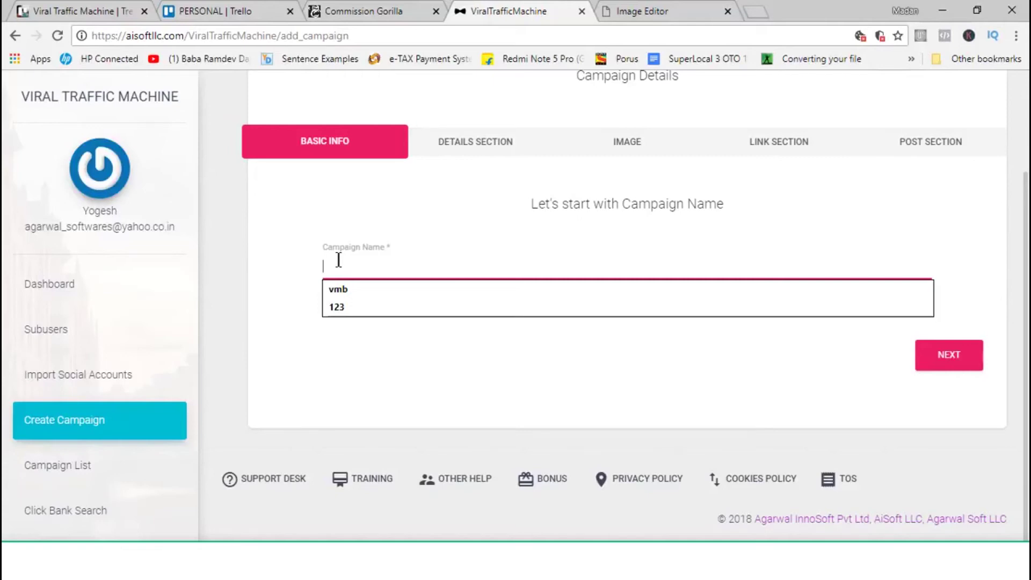
{"action": "type", "text": "Dorald 222"}
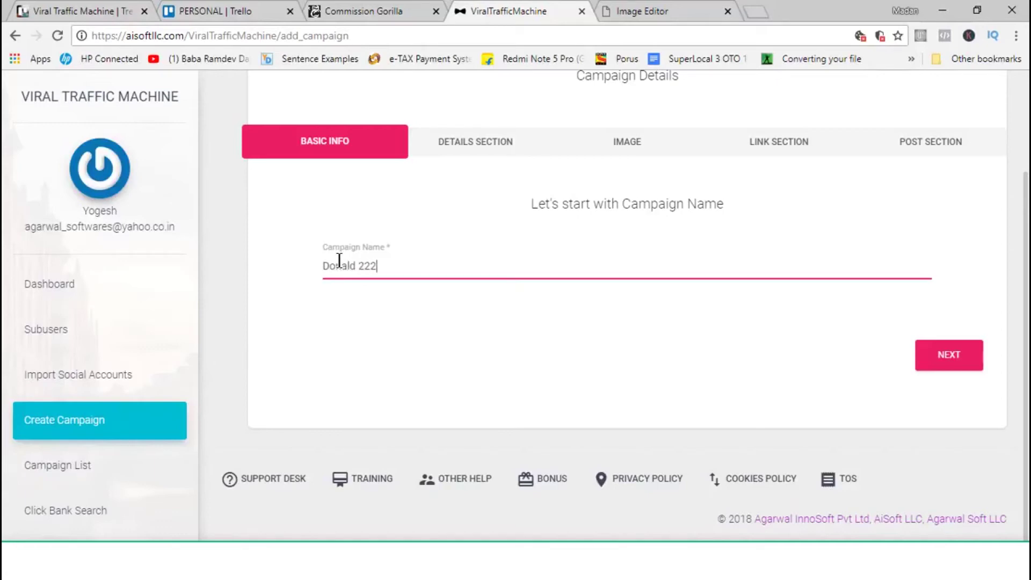
{"action": "left_click", "coordinate": [947, 356]}
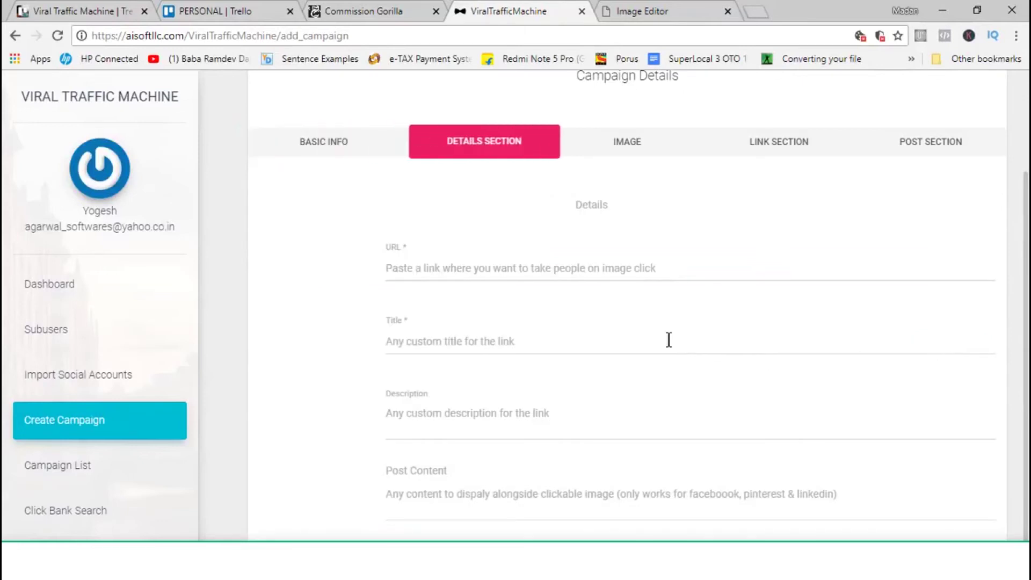
Copy the current add_campaign page address into the campaign URL field.
{"action": "left_click", "coordinate": [407, 265]}
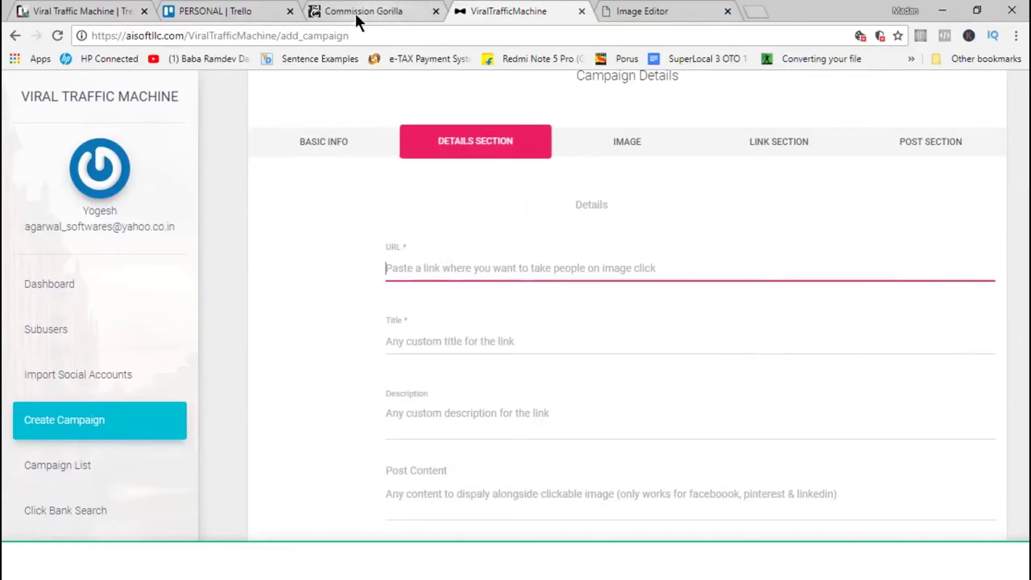
{"action": "left_click", "coordinate": [302, 35]}
{"action": "right_click", "coordinate": [302, 34]}
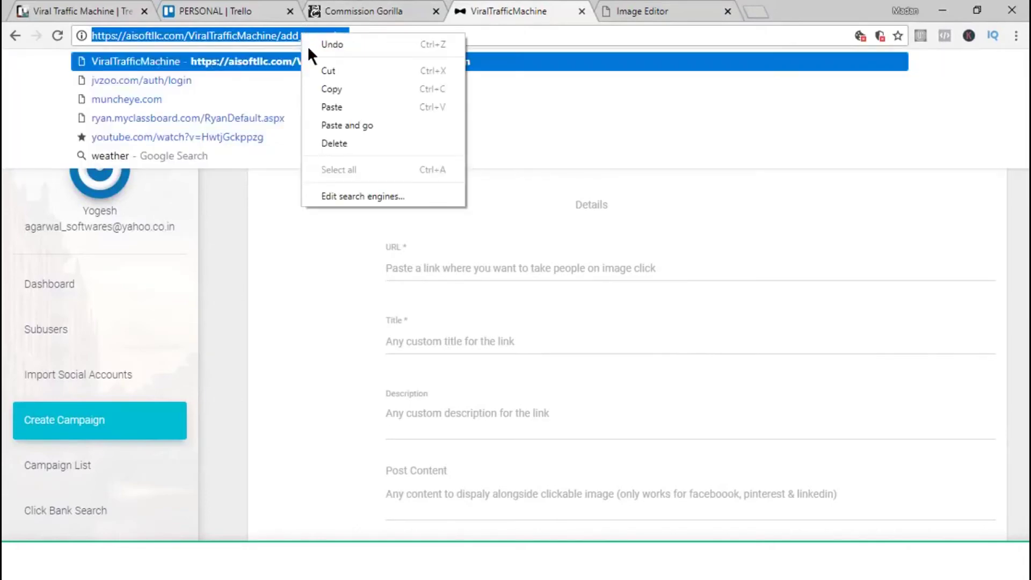
{"action": "left_click", "coordinate": [329, 89]}
{"action": "left_click", "coordinate": [423, 262]}
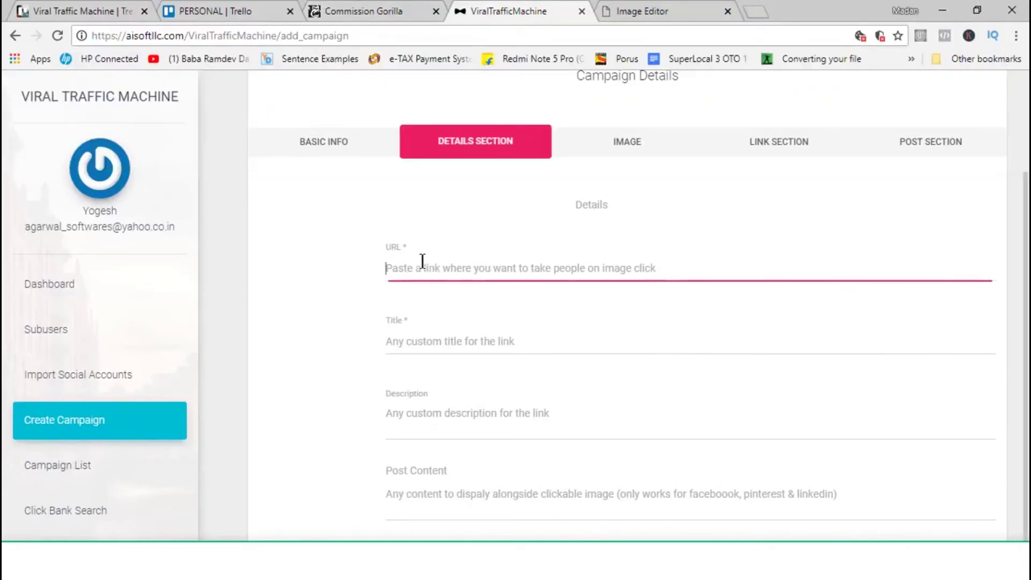
{"action": "key", "text": "ctrl+v"}
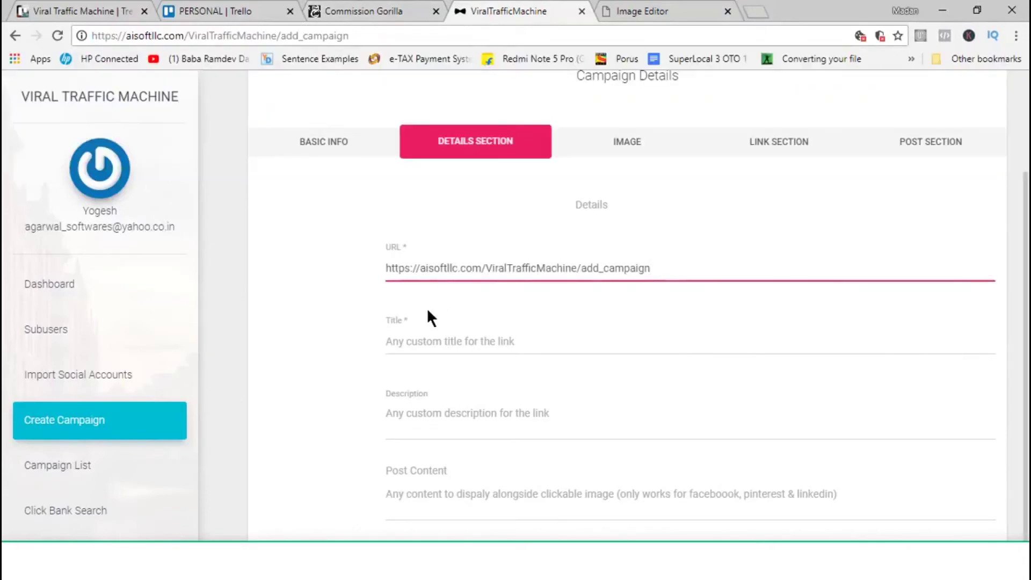
Enter title 'Great News' and description 'What a Day for the World', then continue to Image.
{"action": "left_click", "coordinate": [412, 342]}
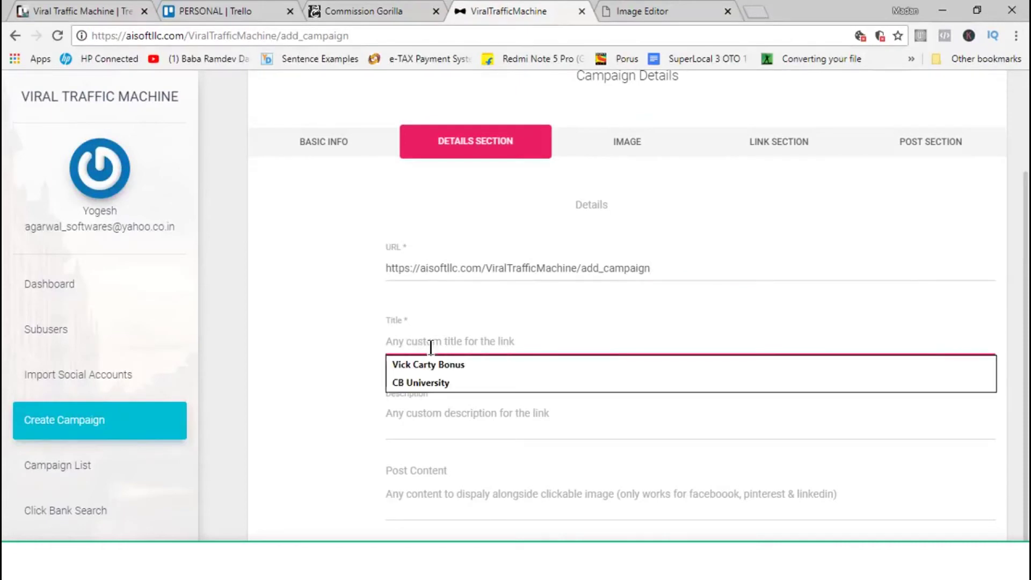
{"action": "type", "text": "Grea"}
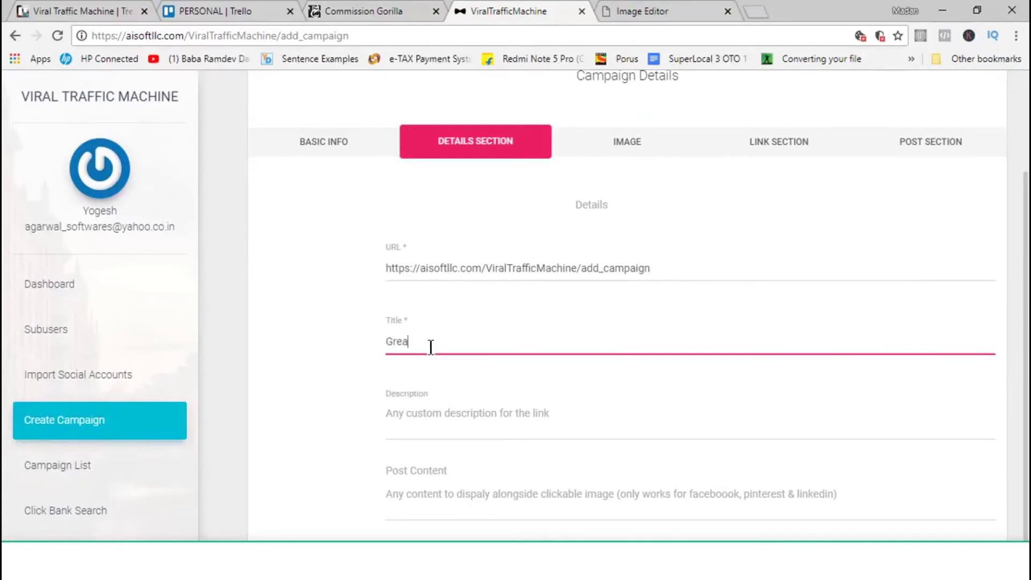
{"action": "type", "text": "t News"}
{"action": "left_click", "coordinate": [419, 421]}
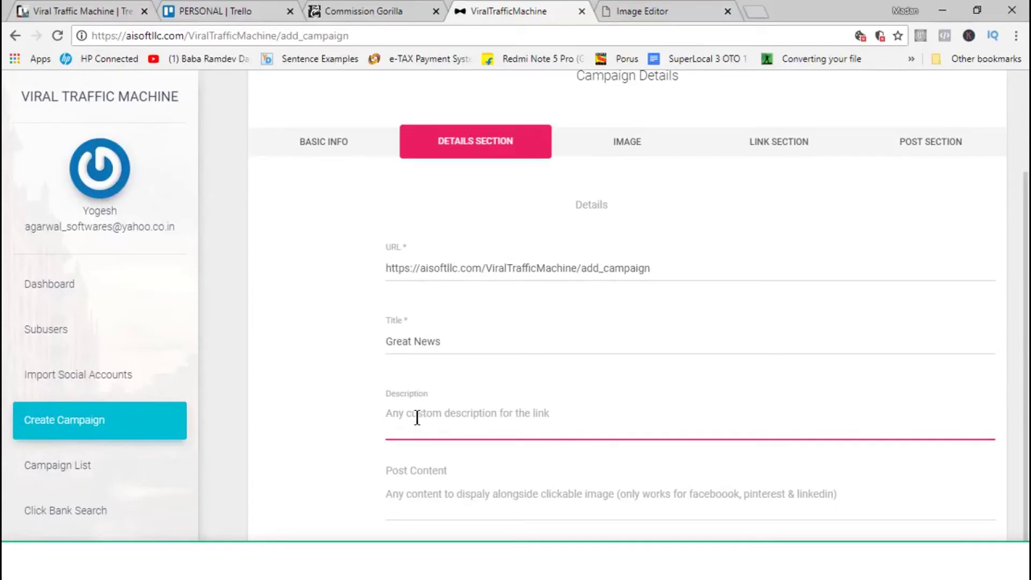
{"action": "type", "text": "H"}
{"action": "type", "text": "hat"}
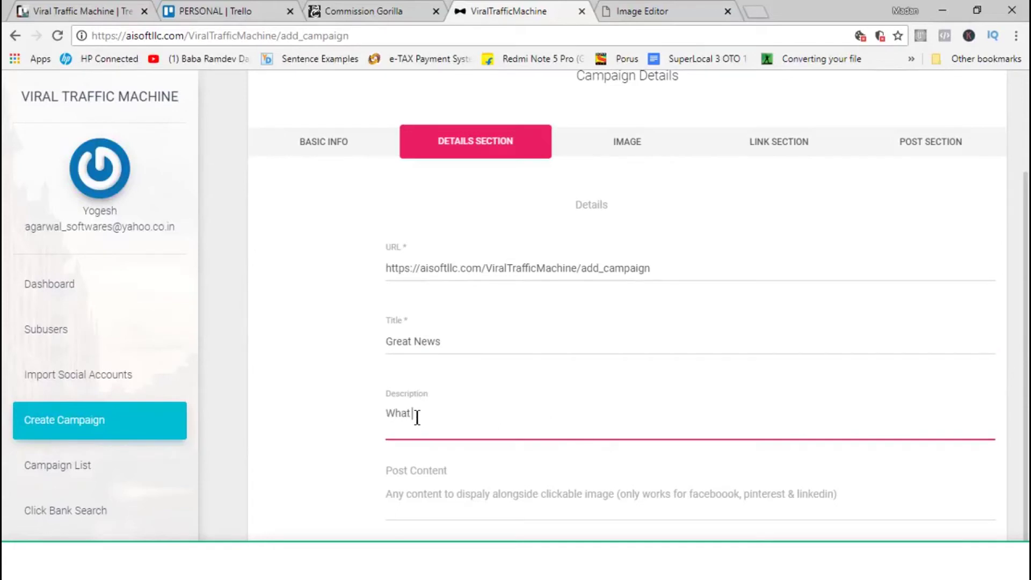
{"action": "type", "text": " a Day for the World"}
{"action": "scroll", "coordinate": [457, 409], "scroll_direction": "down", "scroll_amount": 4}
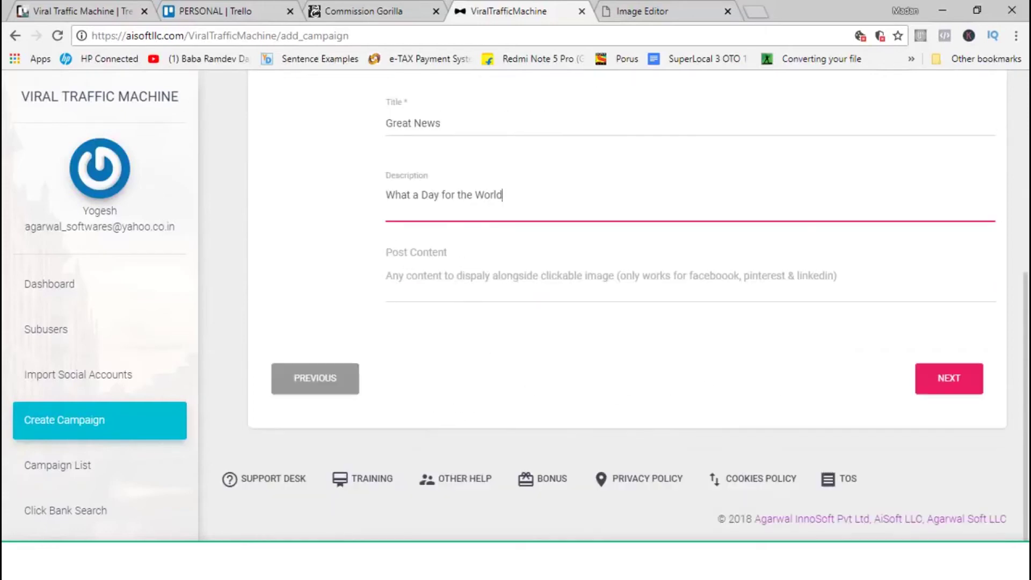
{"action": "left_click", "coordinate": [932, 381]}
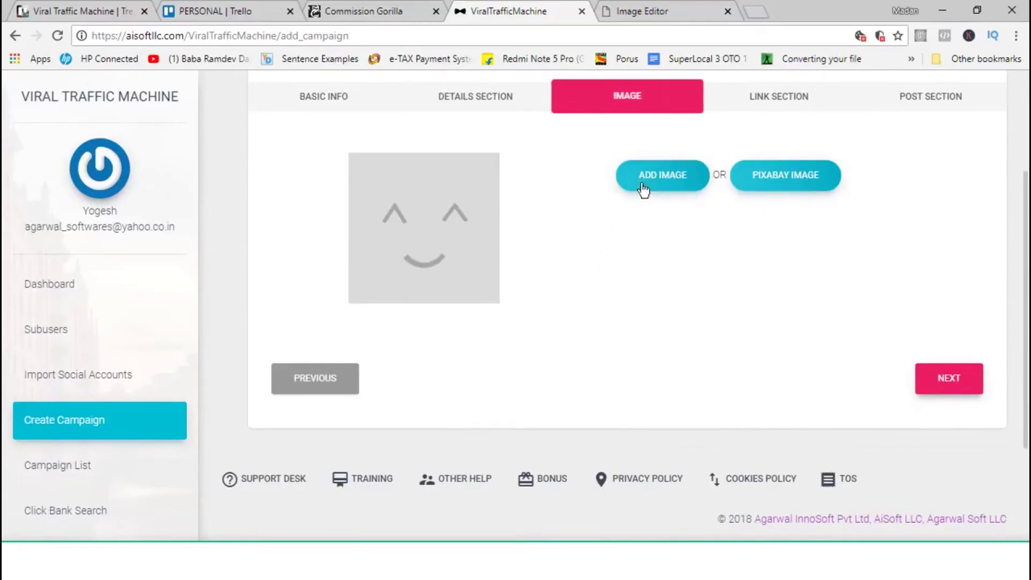
Search Pixabay images for 'donald trump'.
{"action": "left_click", "coordinate": [757, 177]}
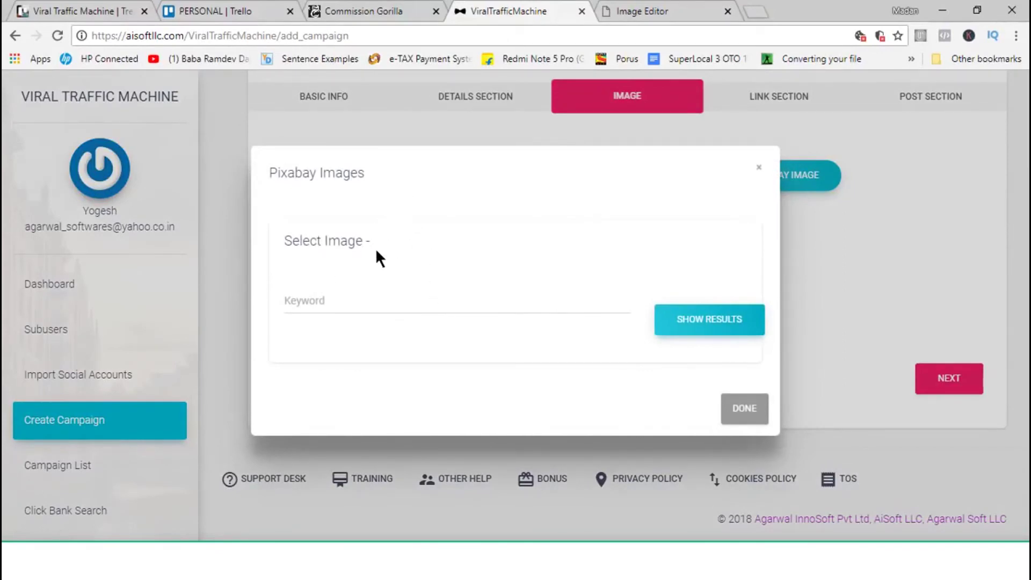
{"action": "left_click", "coordinate": [345, 302]}
{"action": "type", "text": "donald trump"}
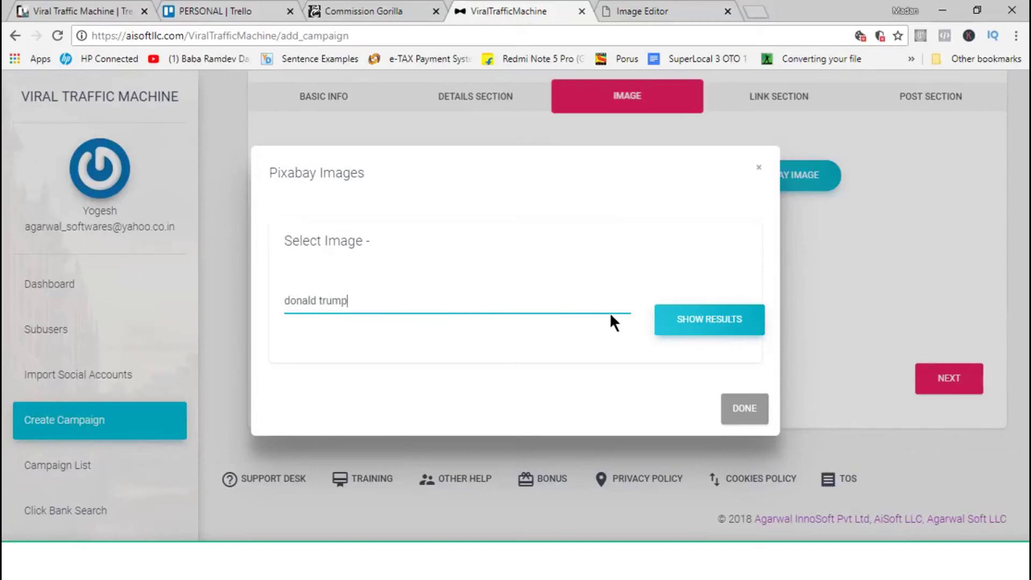
{"action": "left_click", "coordinate": [689, 319]}
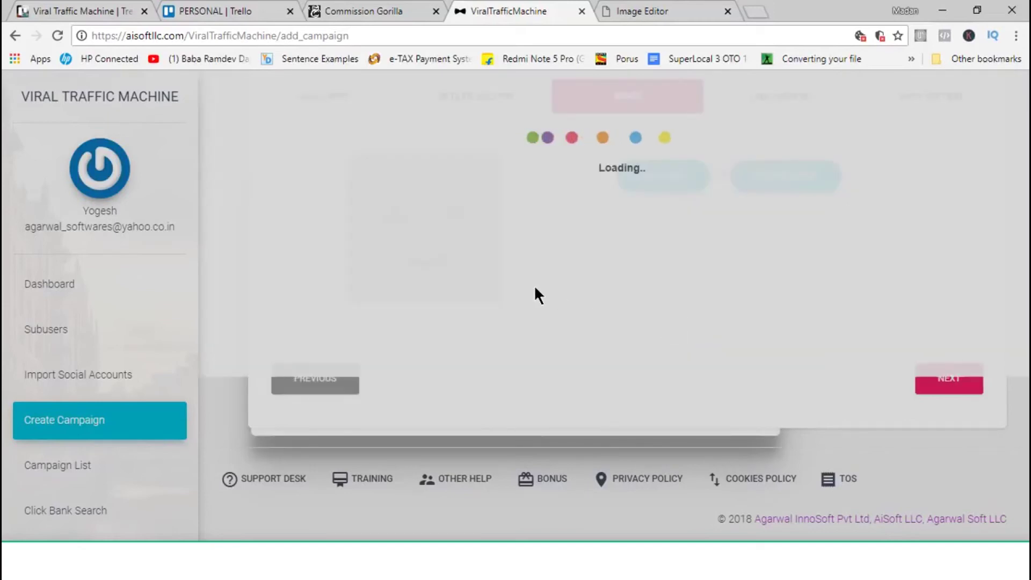
Select the red-striped Trump picture as the campaign image and confirm it.
{"action": "scroll", "coordinate": [424, 306], "scroll_direction": "down", "scroll_amount": 3}
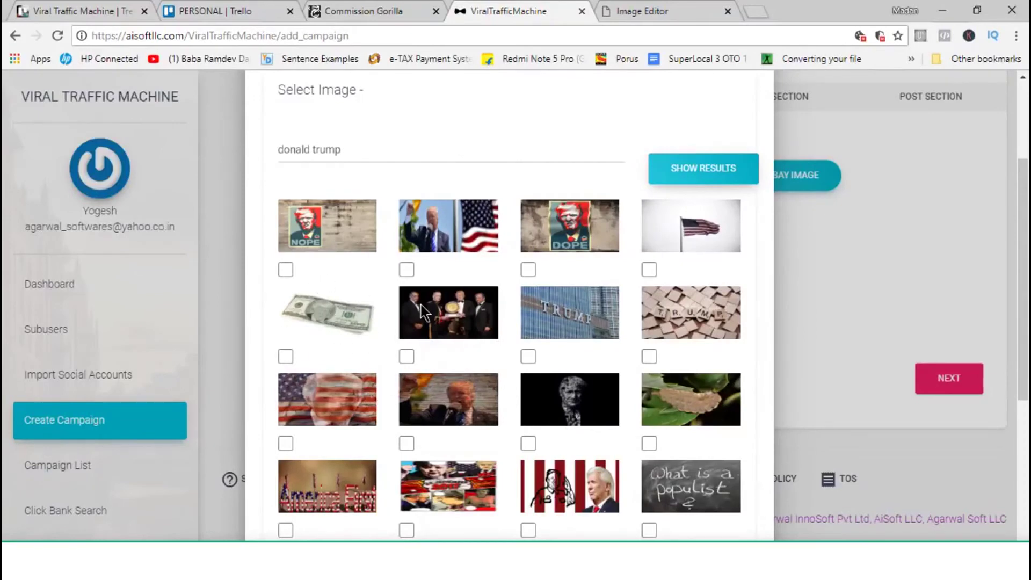
{"action": "scroll", "coordinate": [529, 301], "scroll_direction": "down", "scroll_amount": 3}
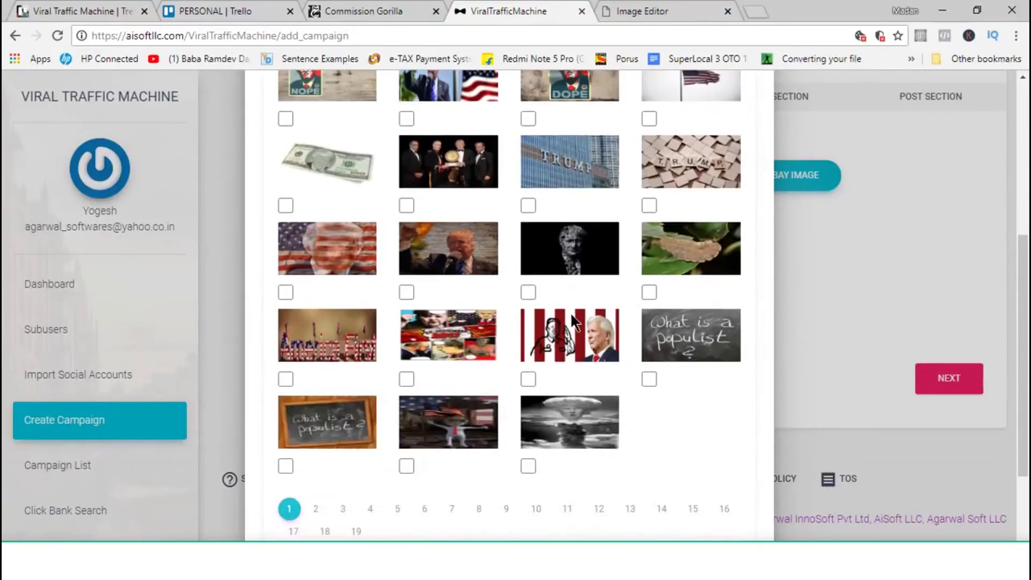
{"action": "left_click", "coordinate": [529, 379]}
{"action": "scroll", "coordinate": [629, 295], "scroll_direction": "up", "scroll_amount": 6}
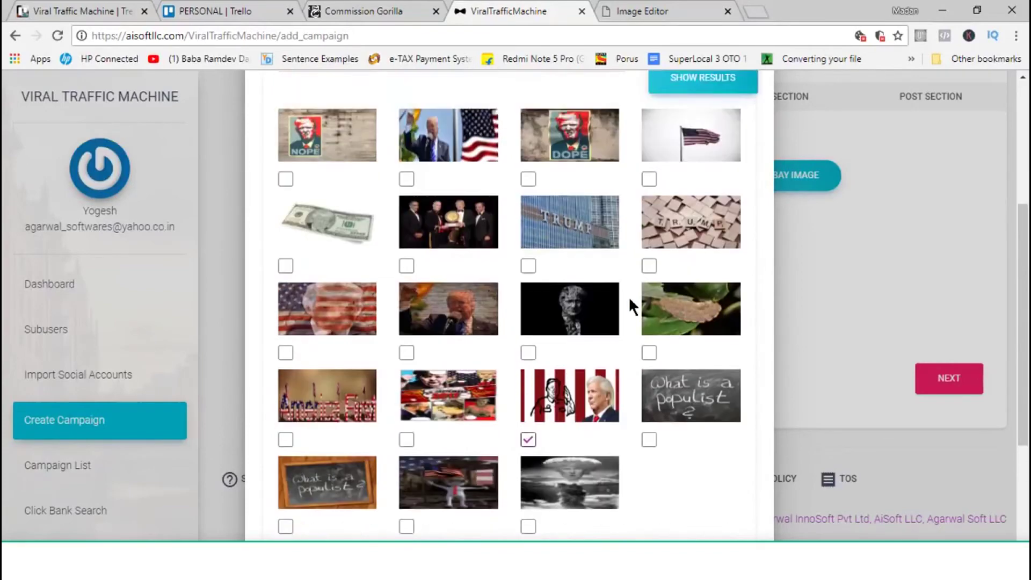
{"action": "scroll", "coordinate": [710, 348], "scroll_direction": "down", "scroll_amount": 8}
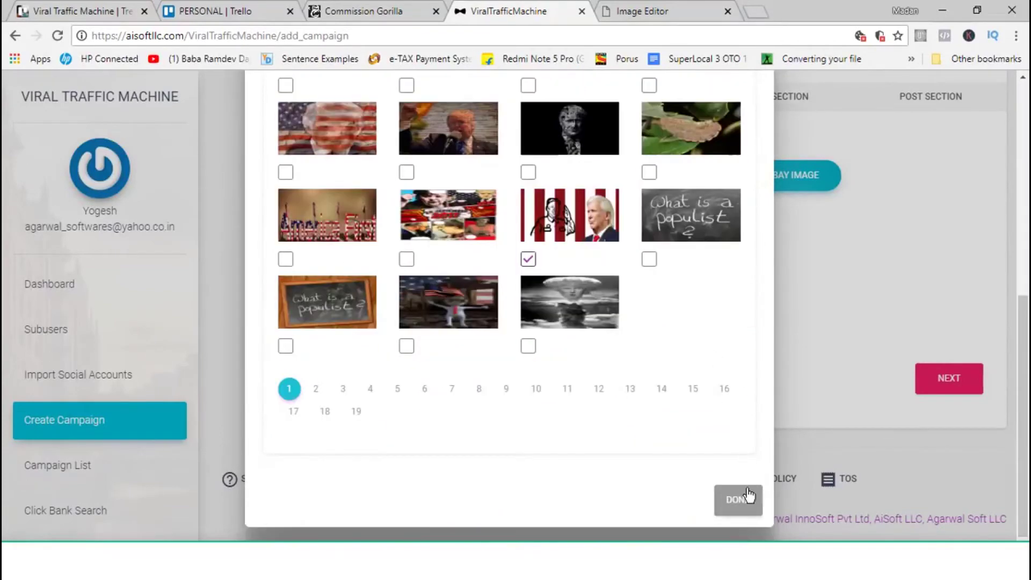
{"action": "left_click", "coordinate": [722, 493]}
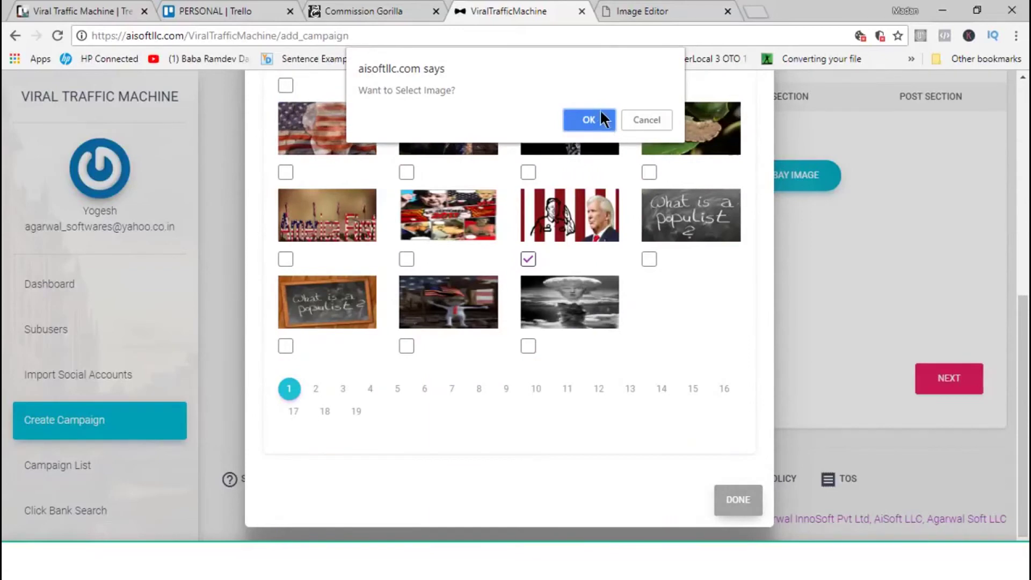
{"action": "left_click", "coordinate": [591, 121]}
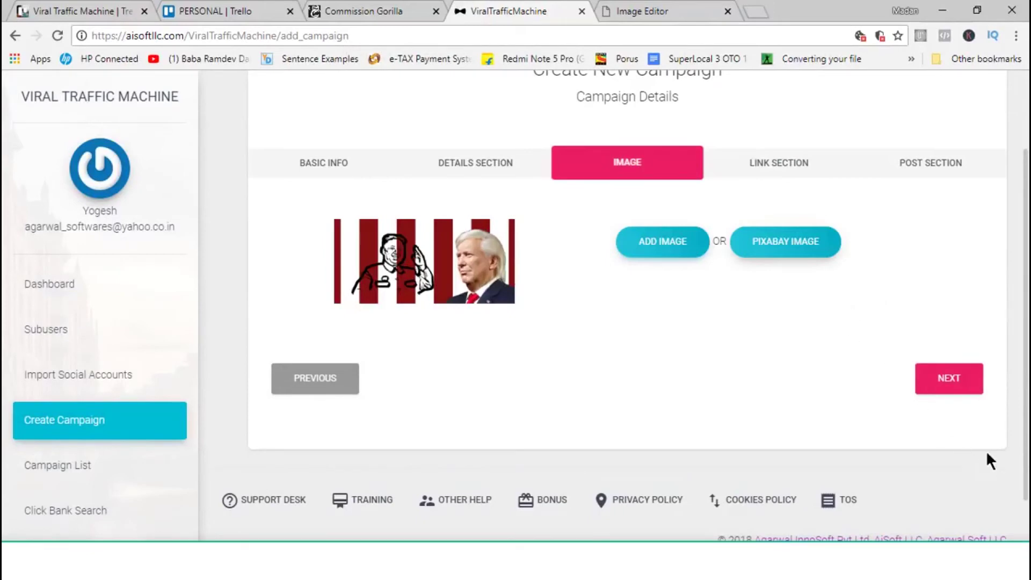
Keep trckurl.live/index.php as the Action Link Controller tracker domain.
{"action": "left_click", "coordinate": [946, 378]}
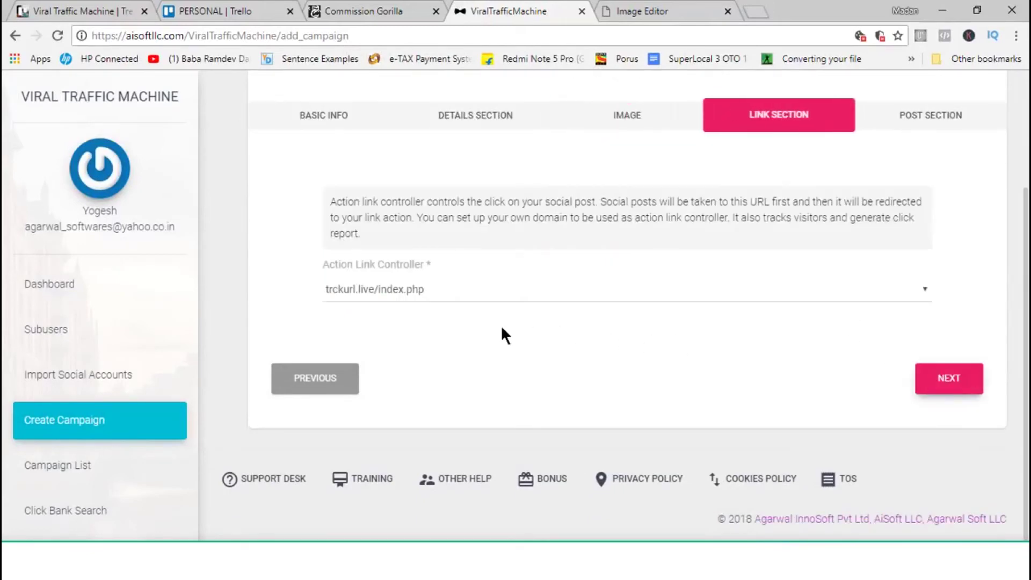
{"action": "left_click", "coordinate": [385, 292]}
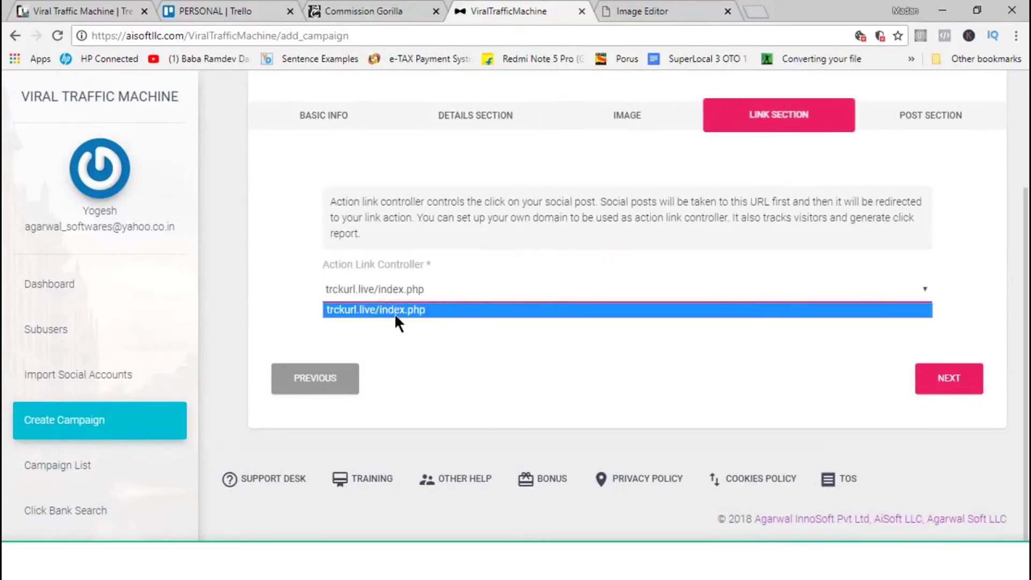
{"action": "left_click", "coordinate": [665, 305]}
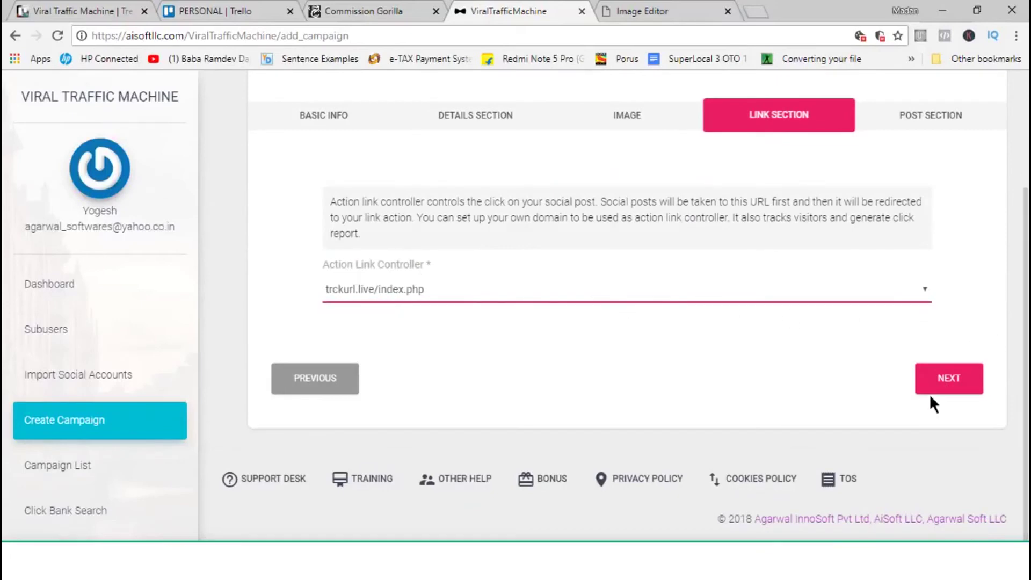
{"action": "left_click", "coordinate": [948, 380]}
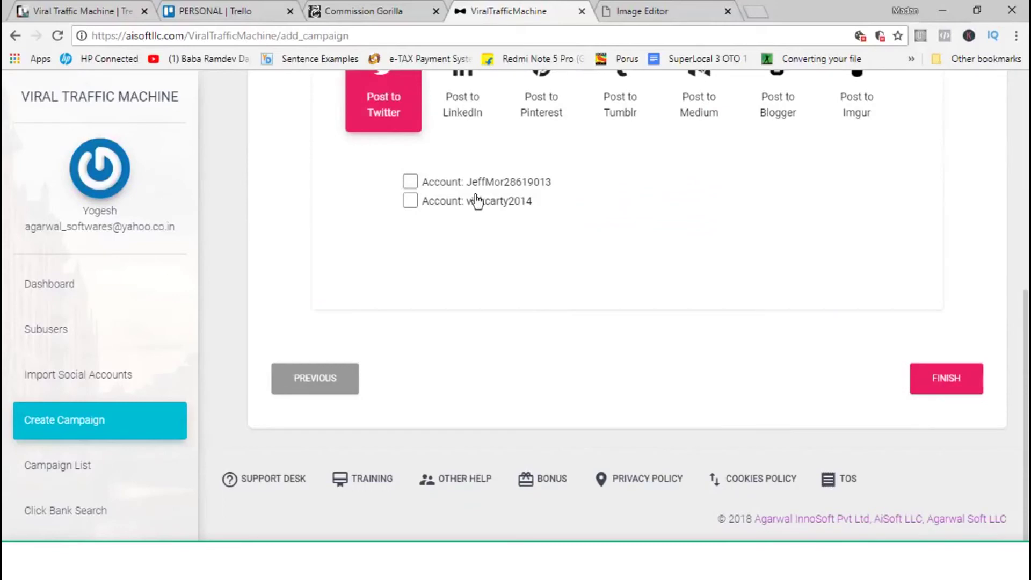
Tick a posting account for Twitter, LinkedIn, Pinterest and Tumblr.
{"action": "scroll", "coordinate": [462, 225], "scroll_direction": "up", "scroll_amount": 3}
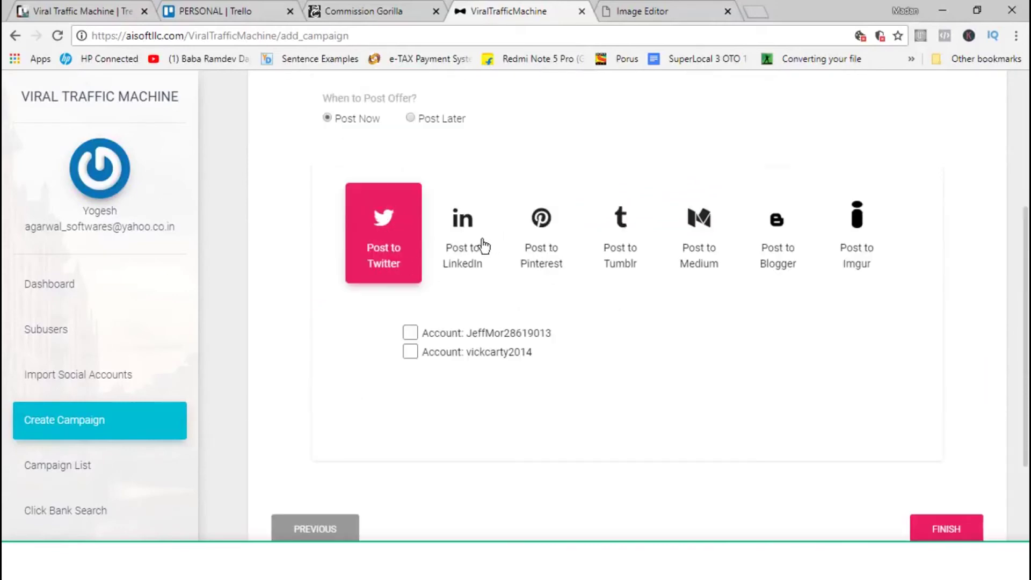
{"action": "left_click", "coordinate": [411, 336]}
{"action": "left_click", "coordinate": [458, 232]}
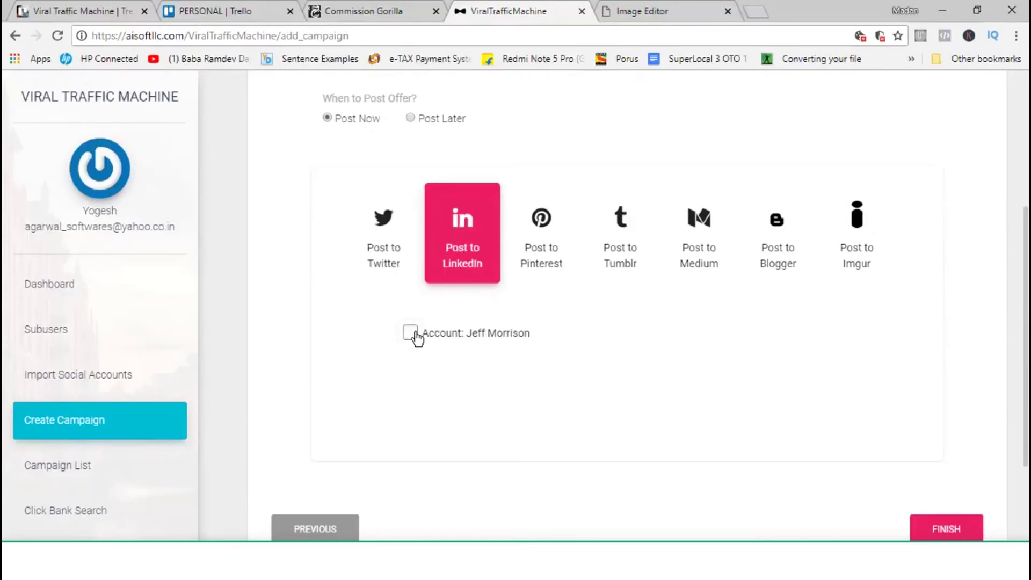
{"action": "left_click", "coordinate": [411, 333]}
{"action": "left_click", "coordinate": [541, 224]}
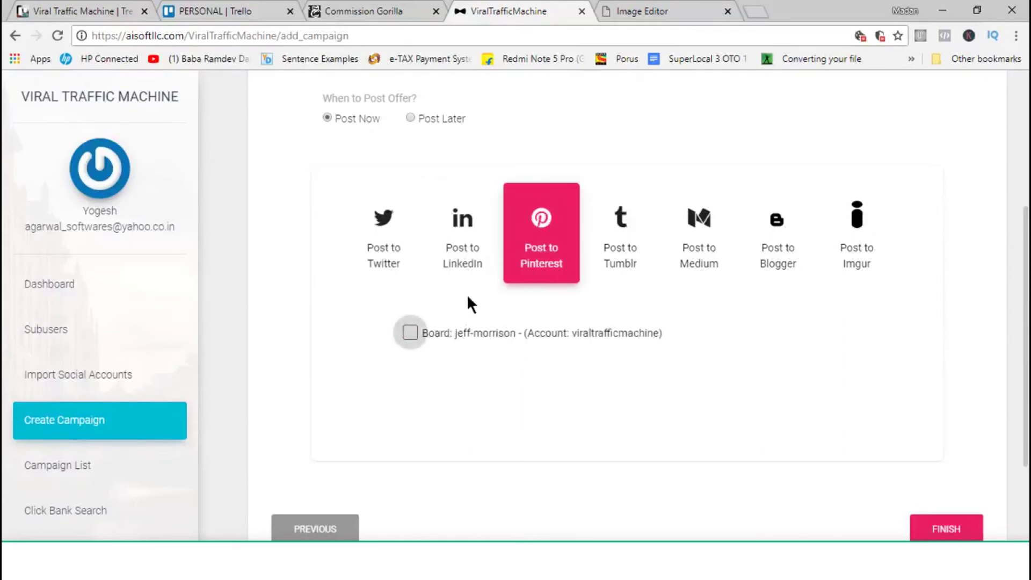
{"action": "left_click", "coordinate": [410, 333]}
{"action": "left_click", "coordinate": [624, 231]}
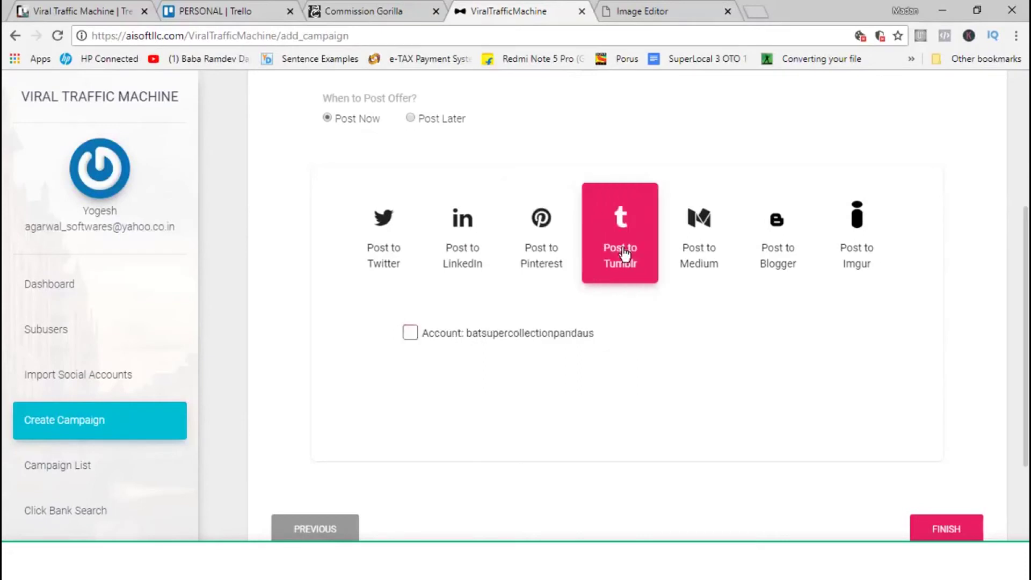
{"action": "left_click", "coordinate": [410, 333]}
Tick the Medium account, ViralTrafficMachine Blogger blog and Imgur account, then submit the campaign.
{"action": "left_click", "coordinate": [698, 238]}
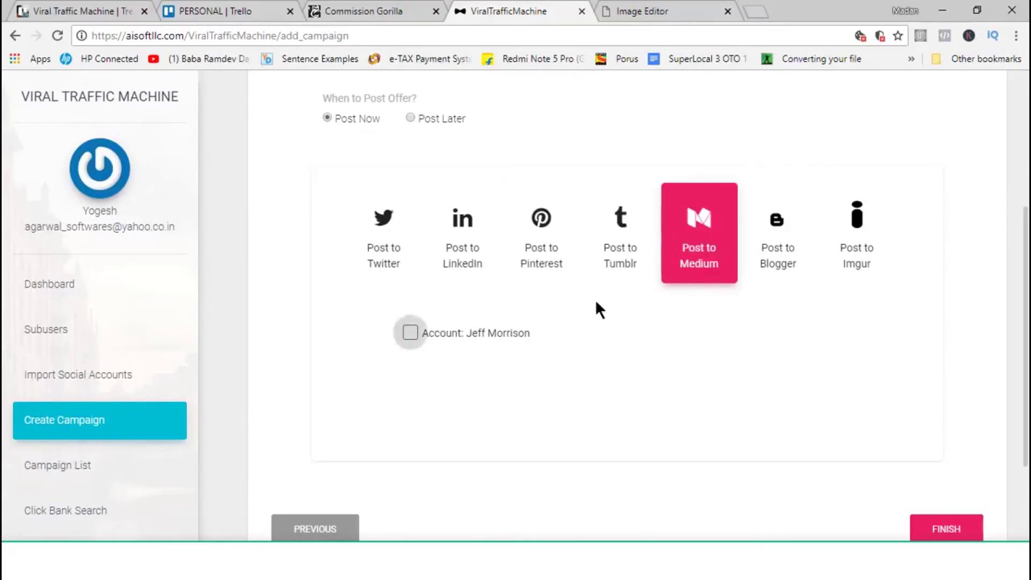
{"action": "left_click", "coordinate": [410, 332]}
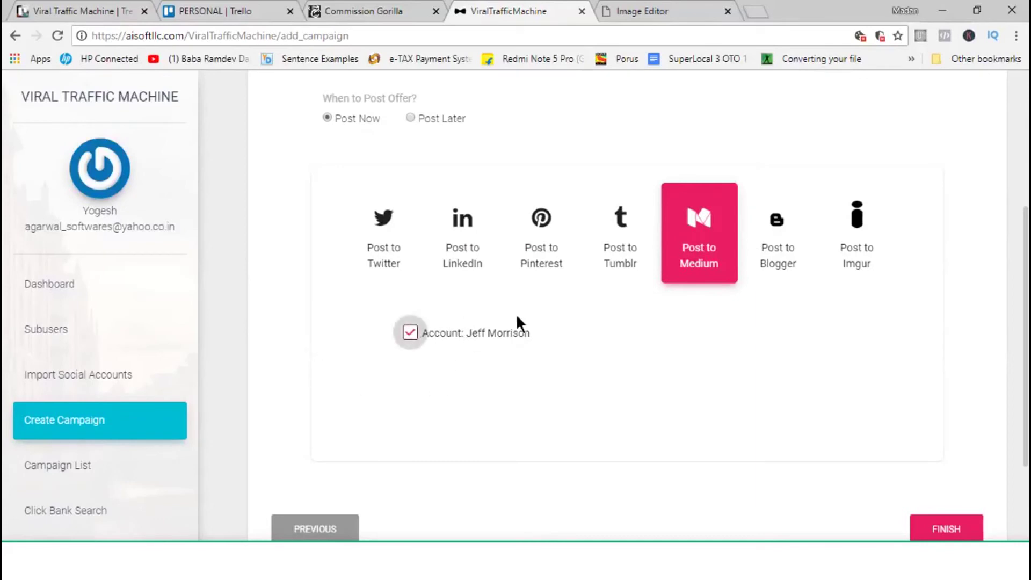
{"action": "left_click", "coordinate": [765, 251]}
{"action": "left_click", "coordinate": [410, 333]}
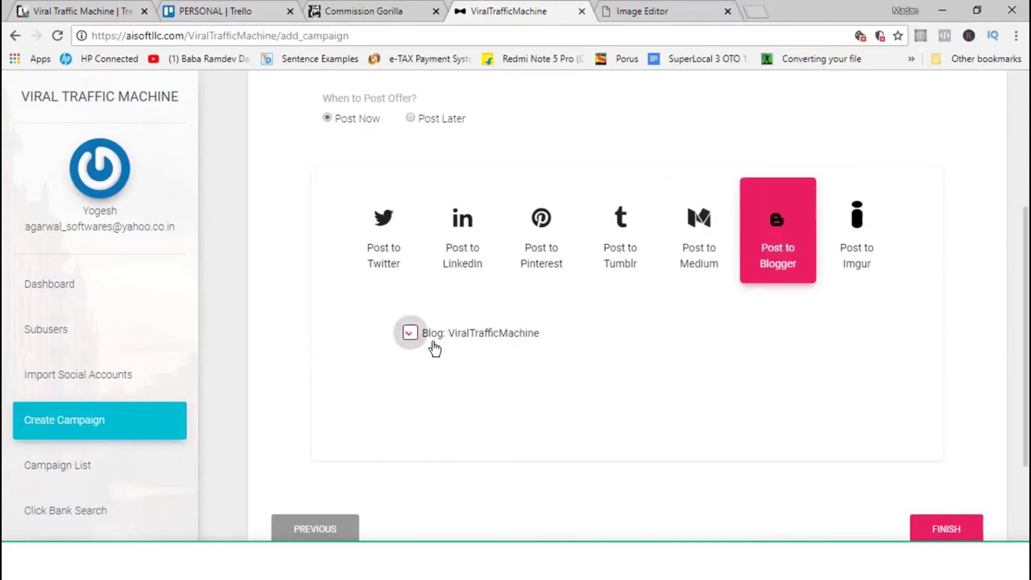
{"action": "left_click", "coordinate": [856, 253]}
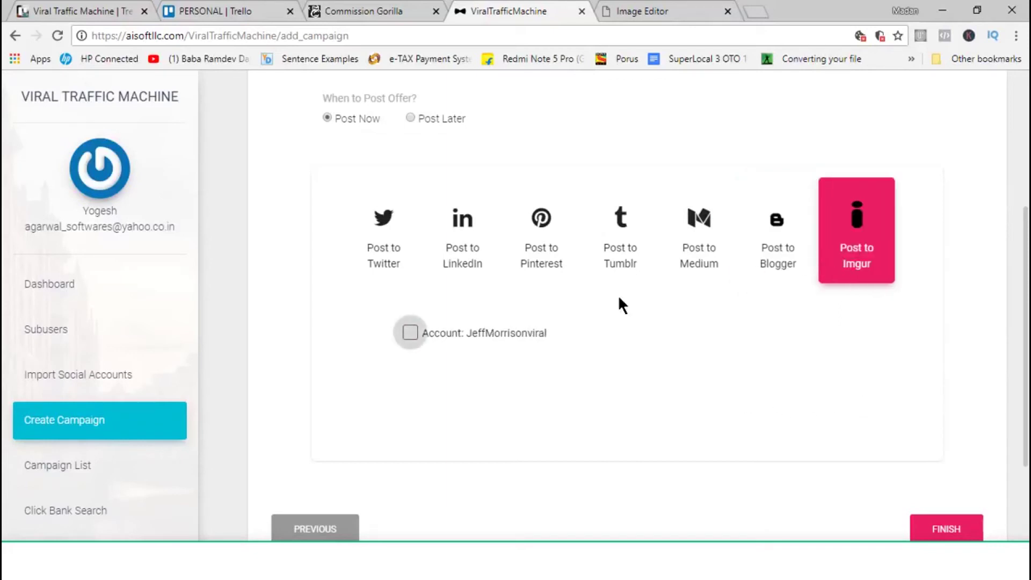
{"action": "left_click", "coordinate": [408, 337]}
{"action": "scroll", "coordinate": [895, 477], "scroll_direction": "down", "scroll_amount": 3}
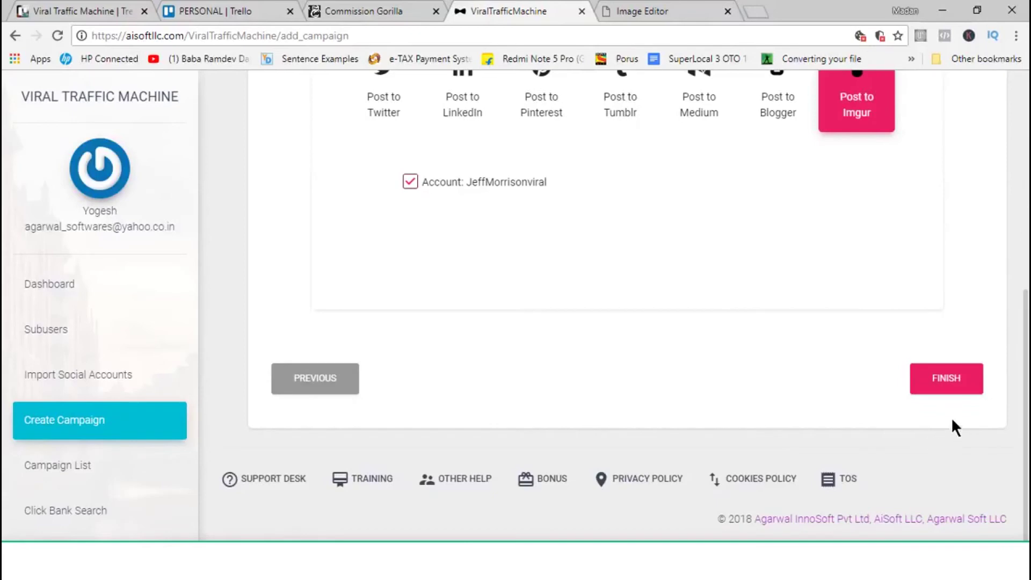
{"action": "left_click", "coordinate": [943, 370]}
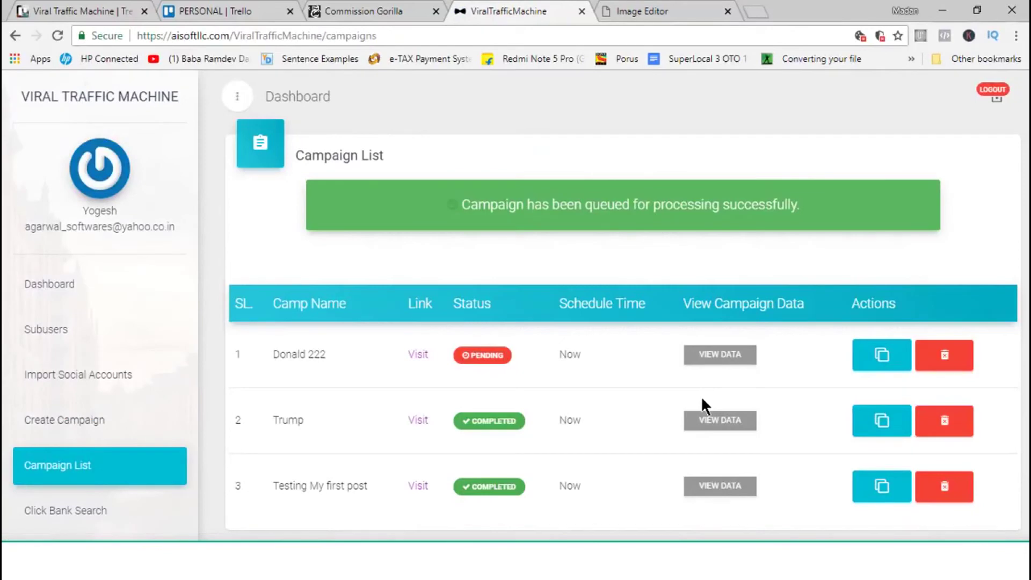
Open VIEW DATA for the completed Trump campaign in the Campaign List.
{"action": "scroll", "coordinate": [622, 416], "scroll_direction": "down", "scroll_amount": 2}
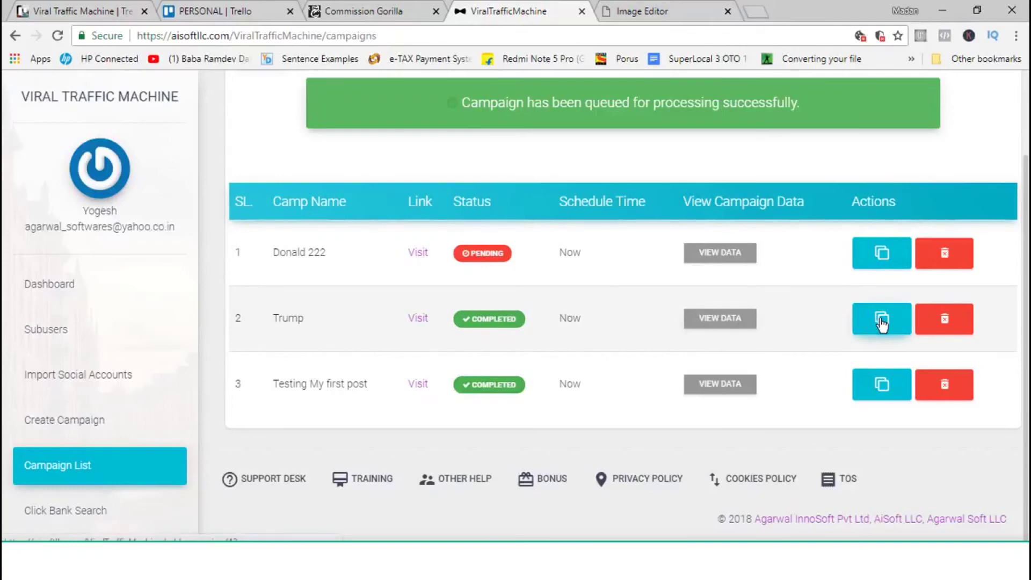
{"action": "left_click", "coordinate": [698, 322]}
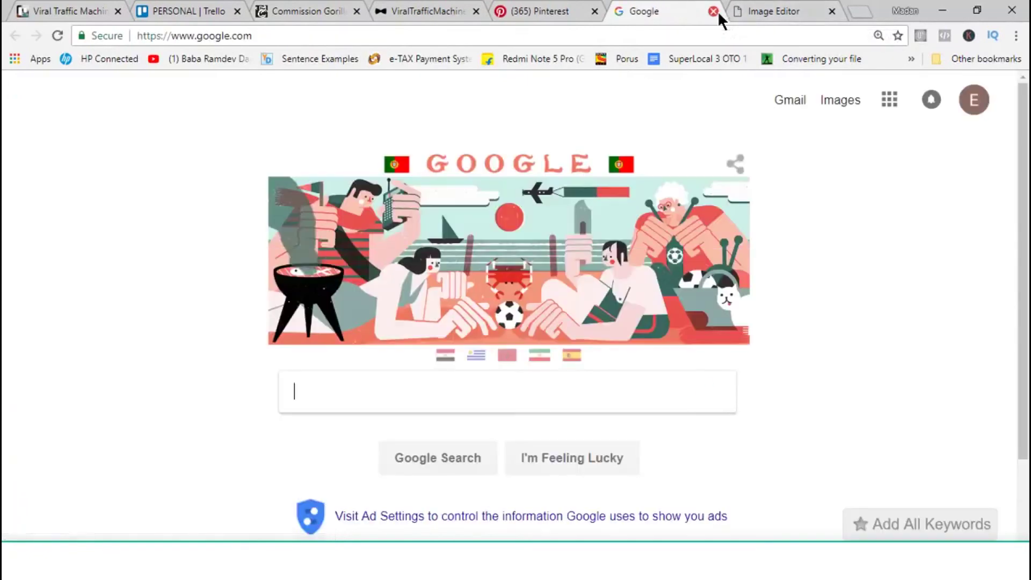
Close the Google tab and the live Trump Pinterest pin, then return to the campaign details.
{"action": "left_click", "coordinate": [714, 11]}
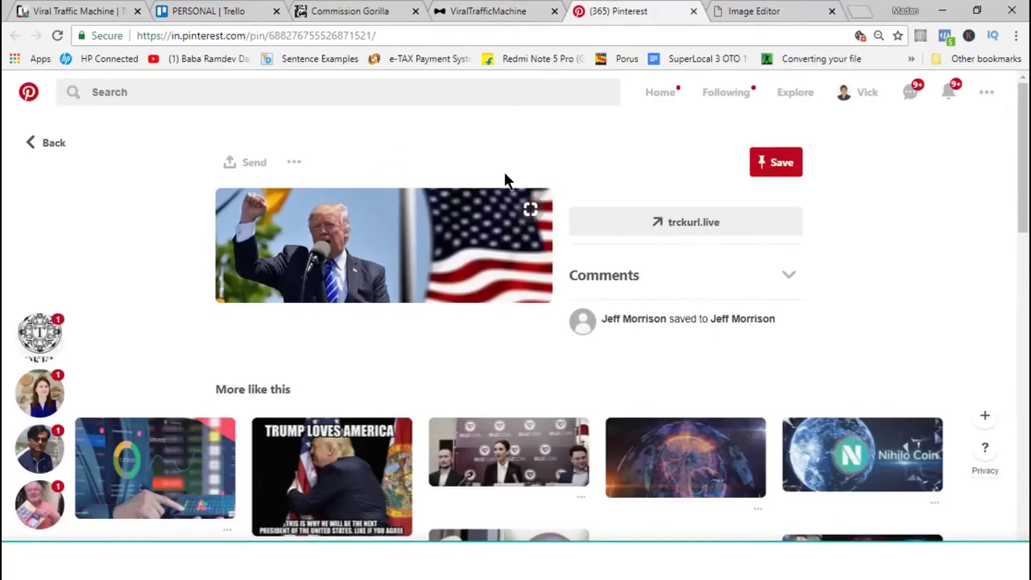
{"action": "key", "text": "ctrl+w"}
{"action": "left_click", "coordinate": [518, 11]}
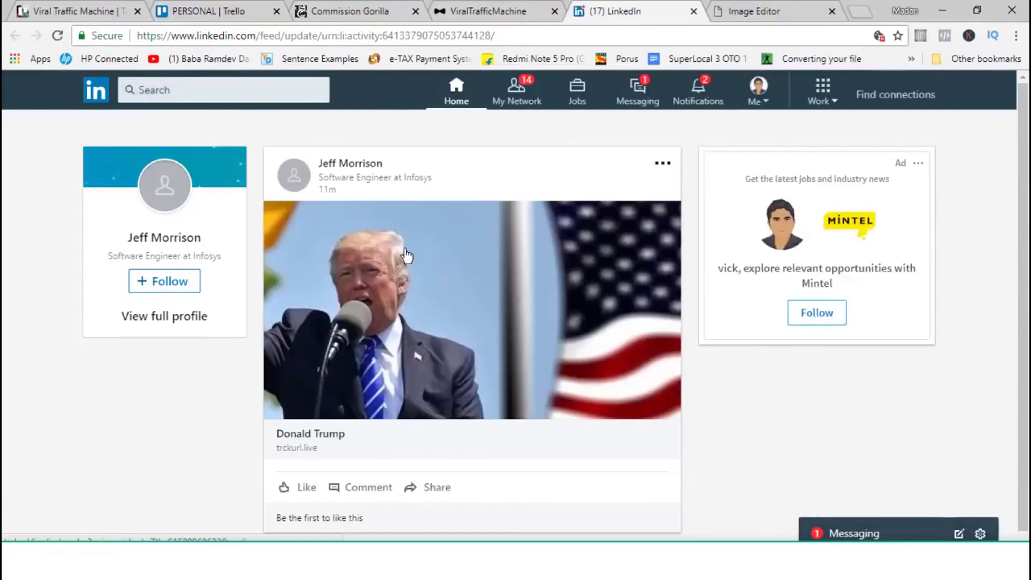
Check the live Donald Trump LinkedIn post and its tracked link, then close the LinkedIn tab.
{"action": "left_click", "coordinate": [445, 315]}
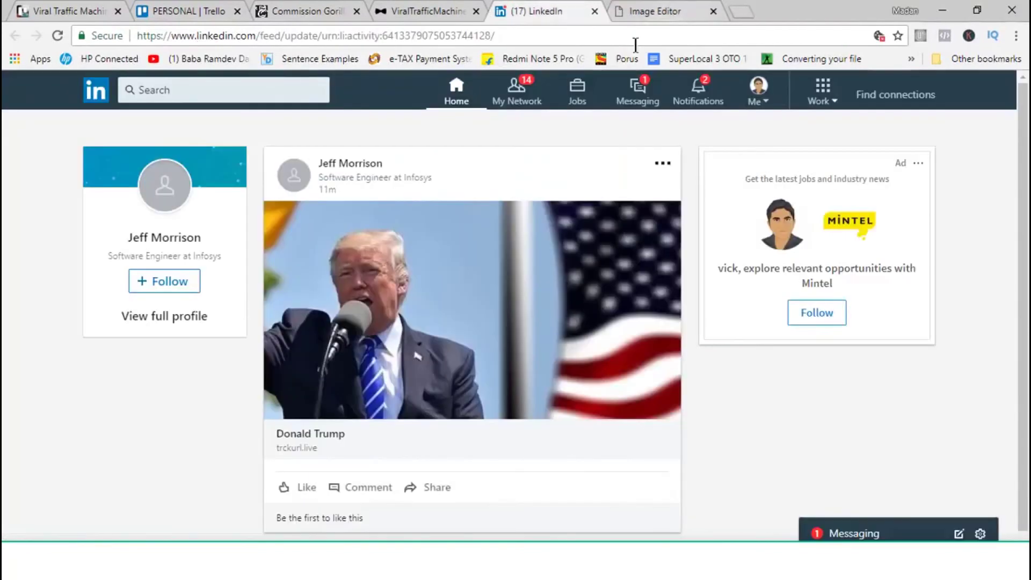
{"action": "scroll", "coordinate": [513, 290], "scroll_direction": "down", "scroll_amount": 1}
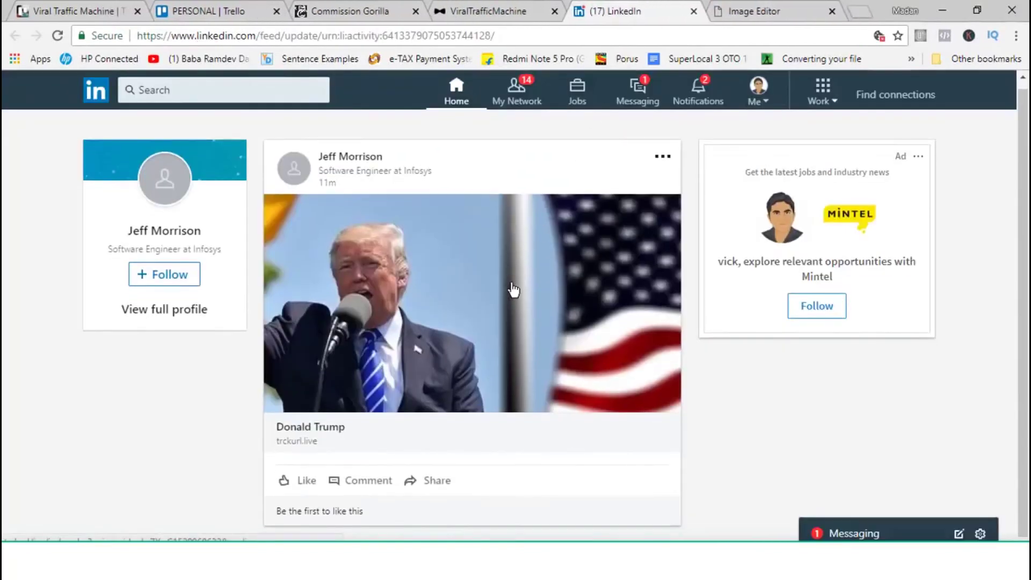
{"action": "left_click", "coordinate": [692, 13]}
Back on the campaign details, scroll down and open the campaign's Medium story.
{"action": "left_click", "coordinate": [484, 6]}
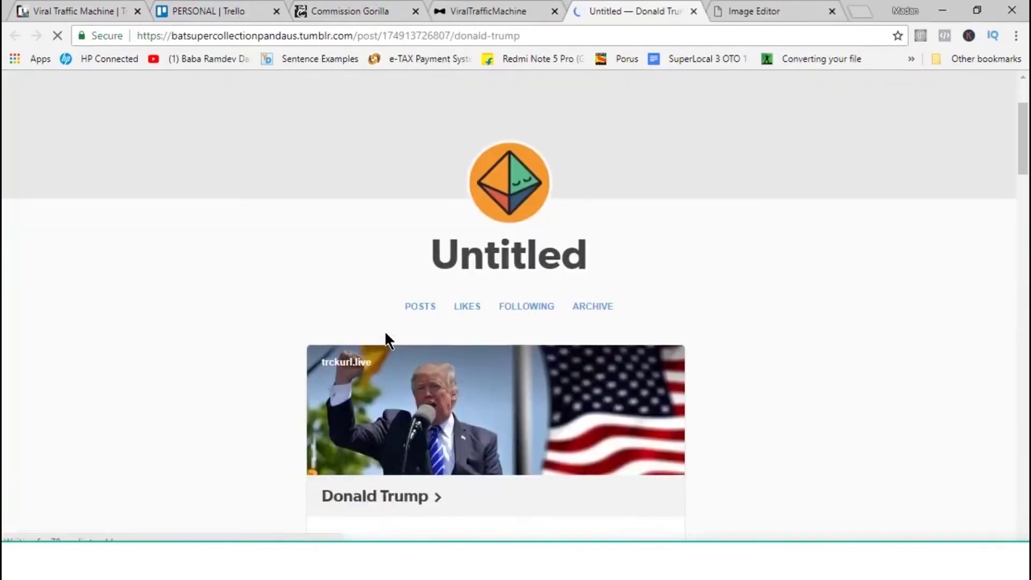
{"action": "scroll", "coordinate": [385, 331], "scroll_direction": "down", "scroll_amount": 3}
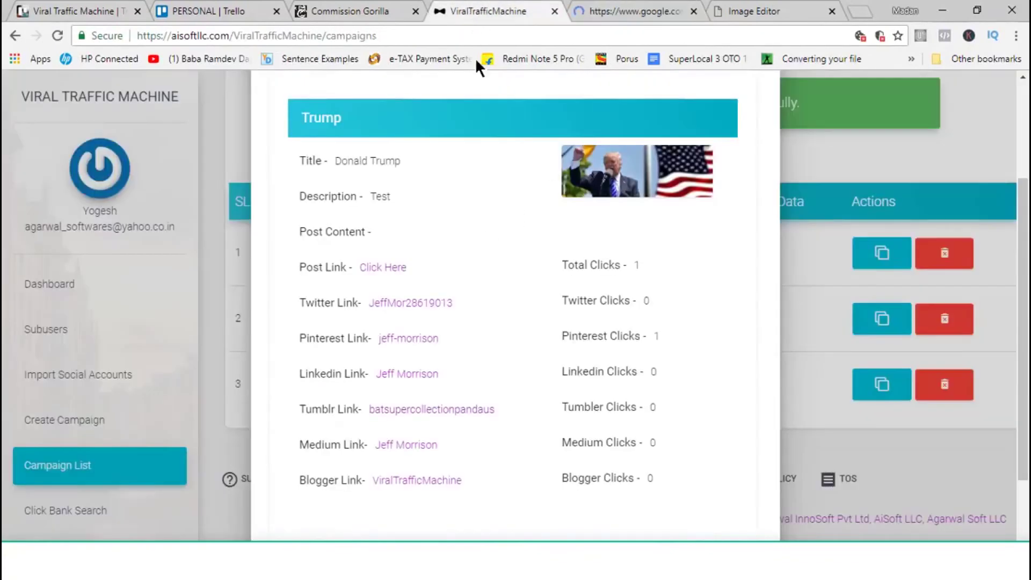
{"action": "left_click", "coordinate": [411, 446]}
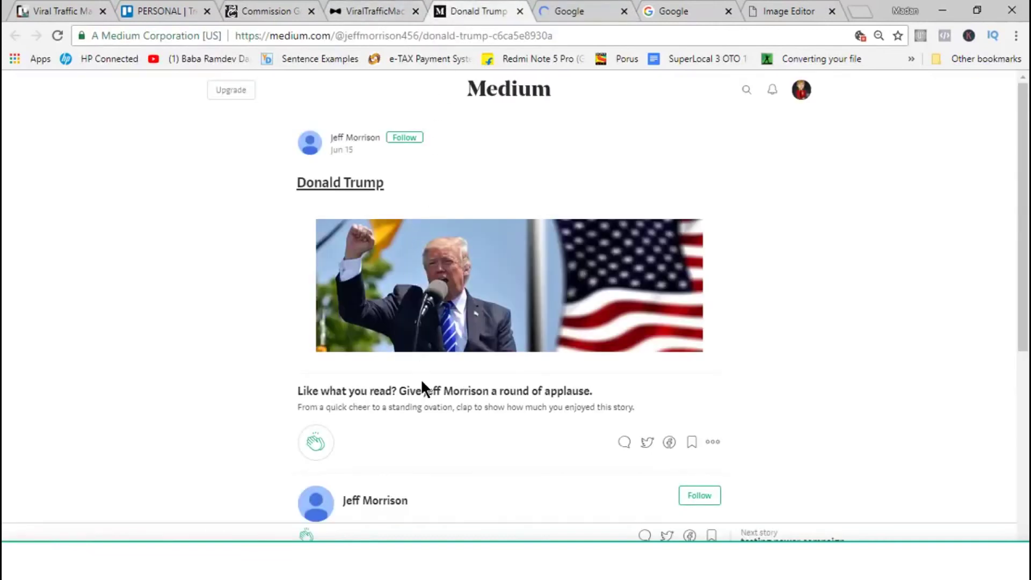
Close the leftover Google tab and the Medium Donald Trump story tab.
{"action": "left_click", "coordinate": [541, 11]}
{"action": "left_click", "coordinate": [623, 11]}
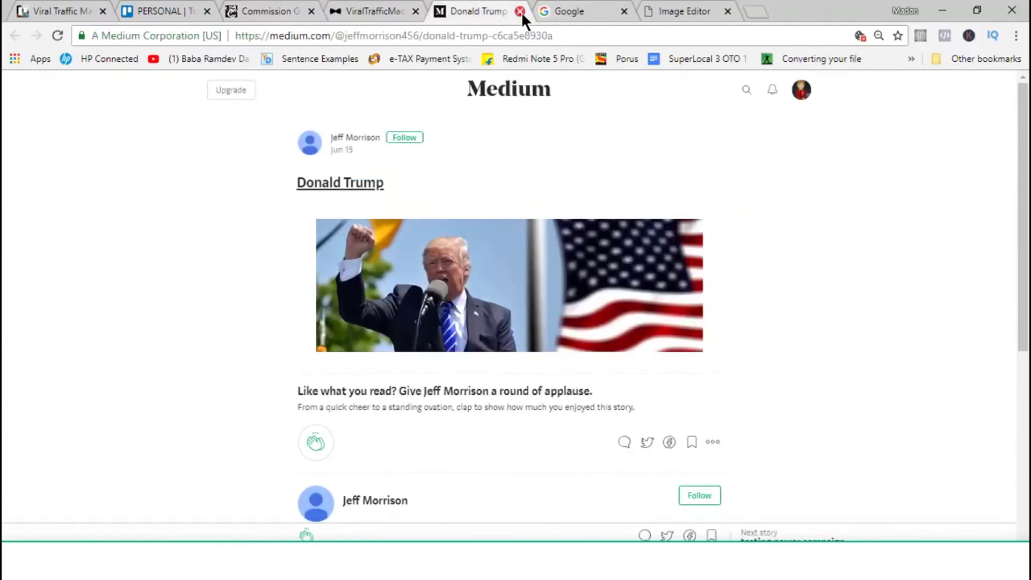
{"action": "left_click", "coordinate": [520, 11]}
From the Trump campaign details, open the live Blogger post about Donald Trump.
{"action": "left_click", "coordinate": [385, 11]}
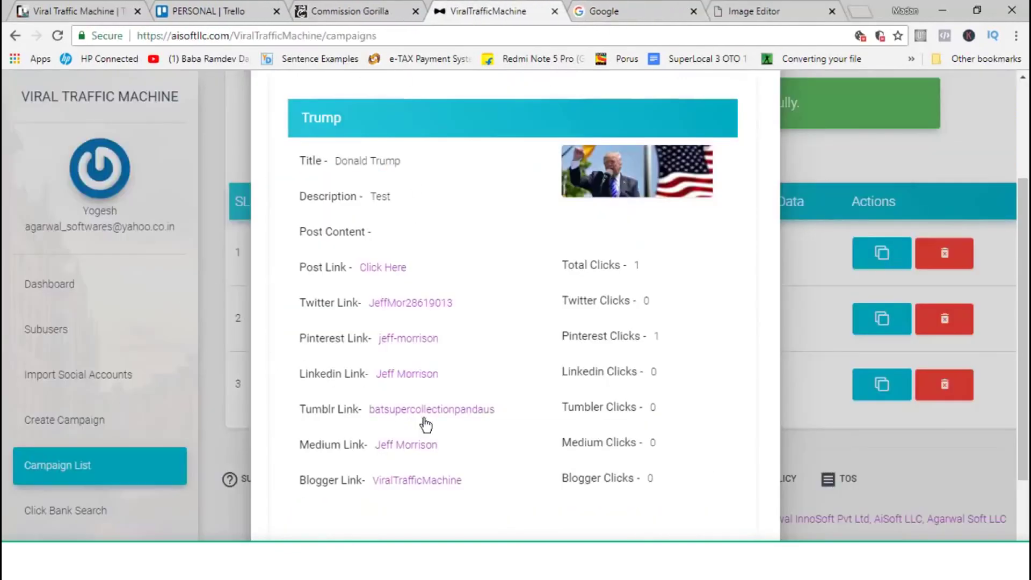
{"action": "scroll", "coordinate": [427, 427], "scroll_direction": "down", "scroll_amount": 2}
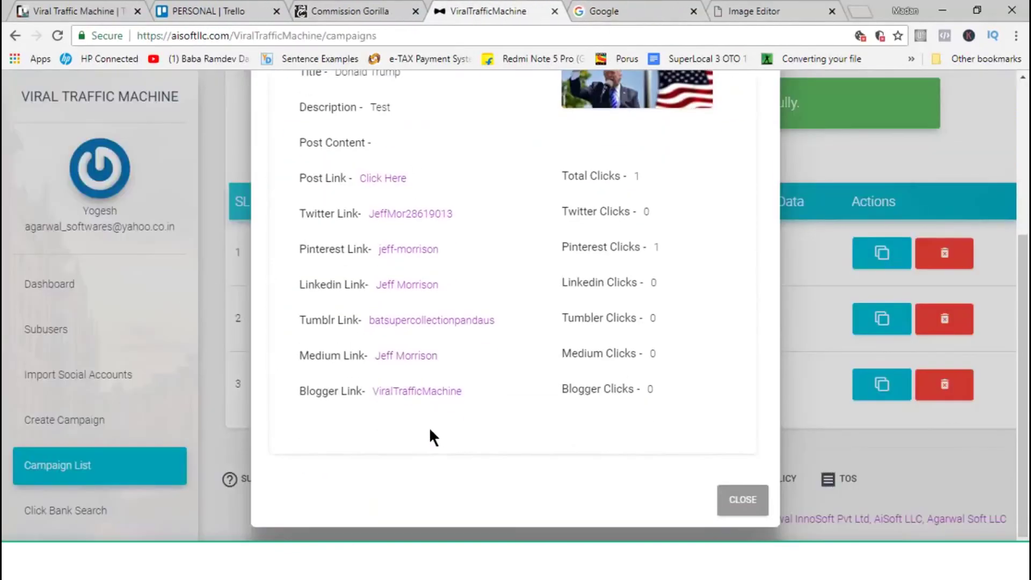
{"action": "left_click", "coordinate": [387, 393]}
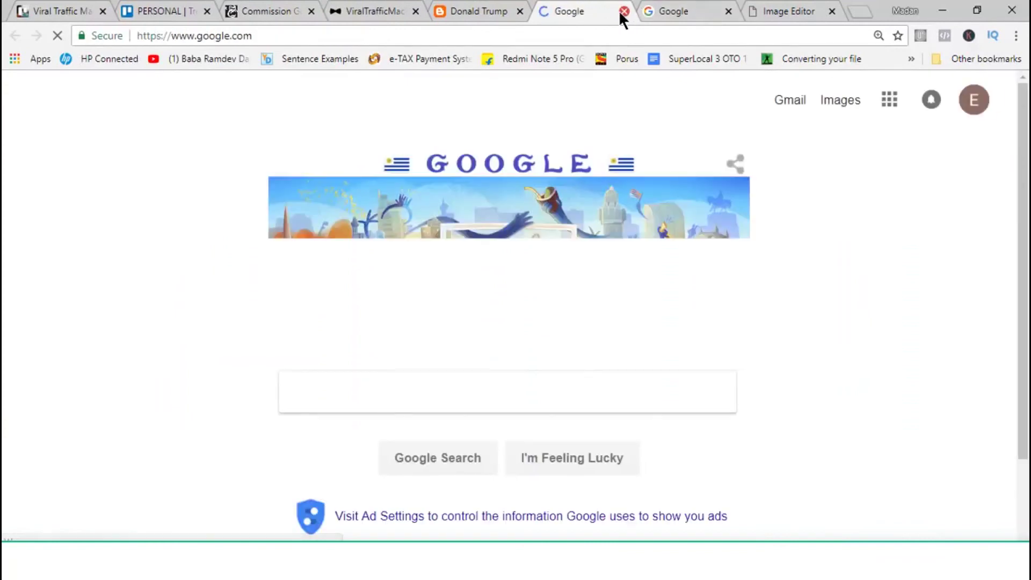
Close the Blogger post and both spare Google tabs, back to the Trump campaign details.
{"action": "left_click", "coordinate": [622, 12]}
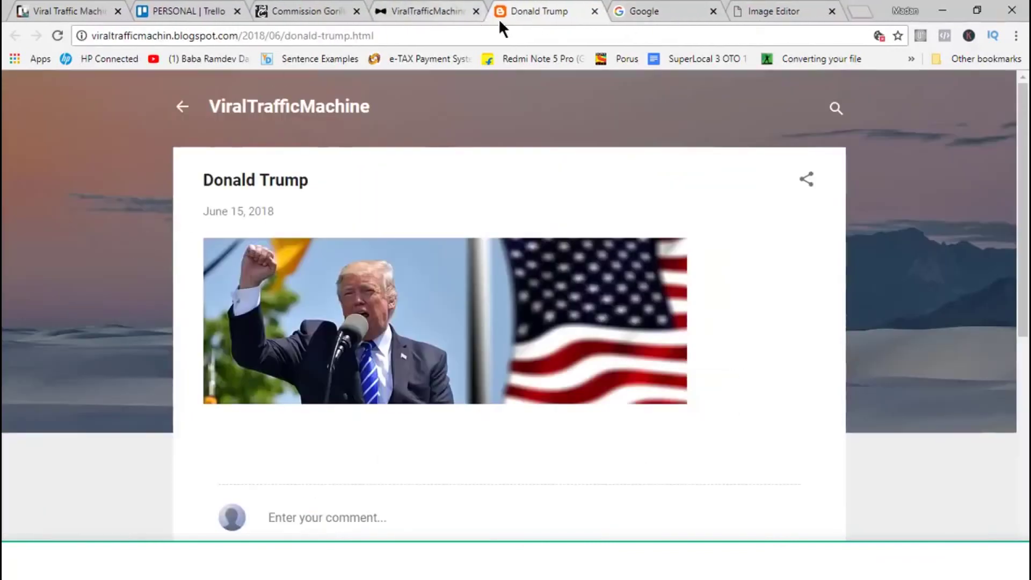
{"action": "left_click", "coordinate": [594, 12]}
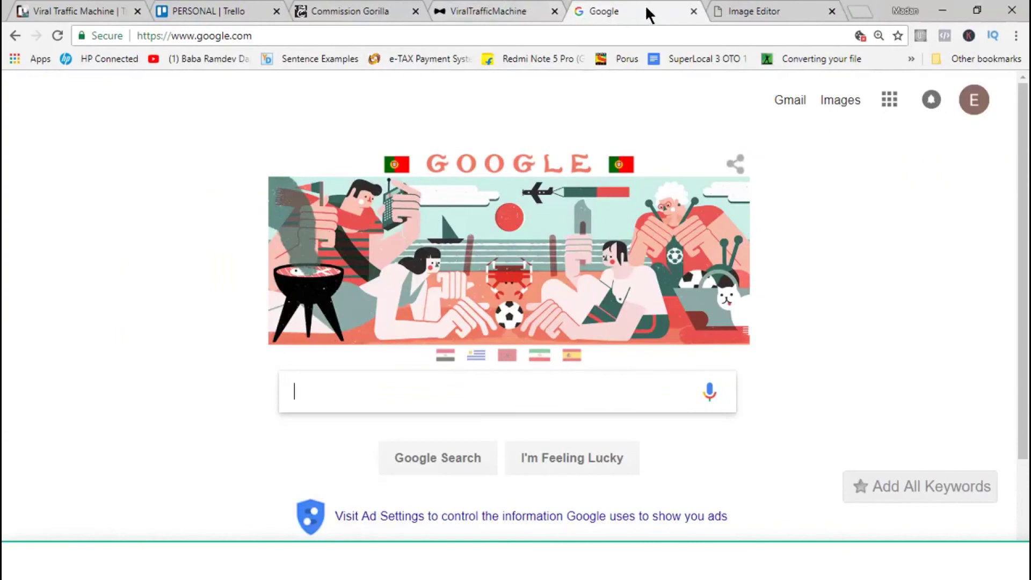
{"action": "left_click", "coordinate": [694, 11]}
{"action": "left_click", "coordinate": [523, 11]}
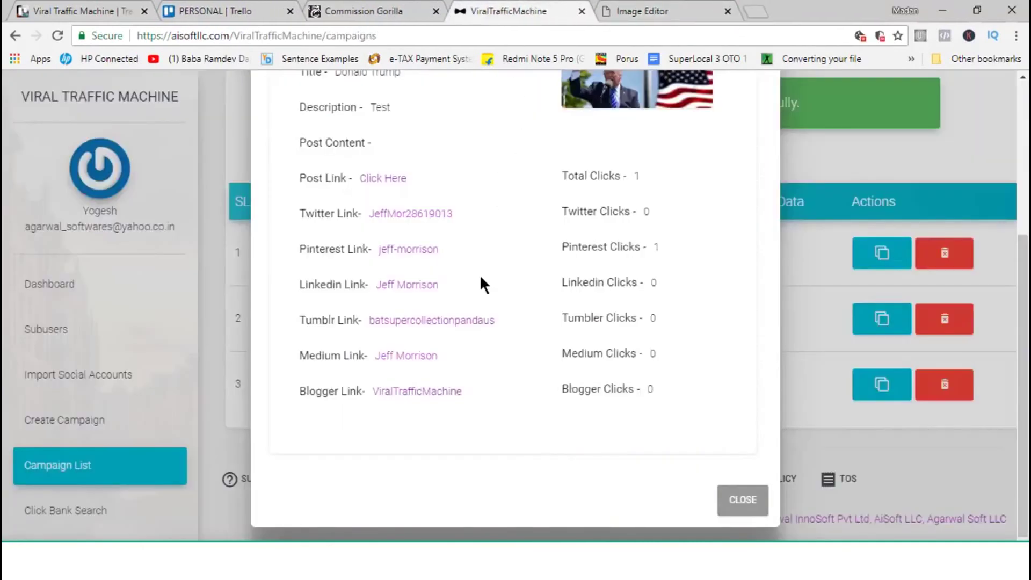
Enlarge the tweet's Trump flag image, view the posting profile, then close the campaign details.
{"action": "scroll", "coordinate": [422, 316], "scroll_direction": "up", "scroll_amount": 3}
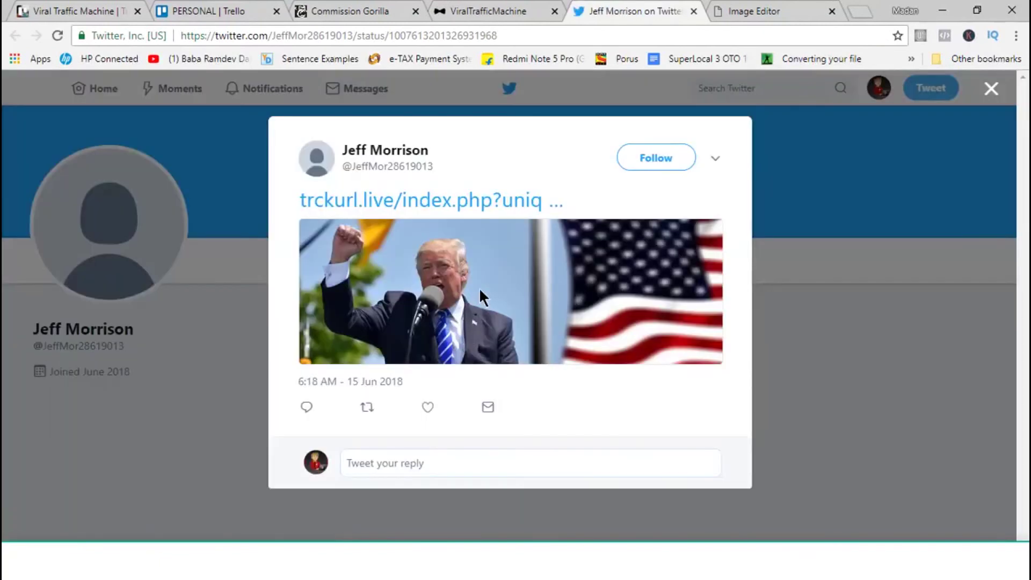
{"action": "left_click", "coordinate": [479, 288]}
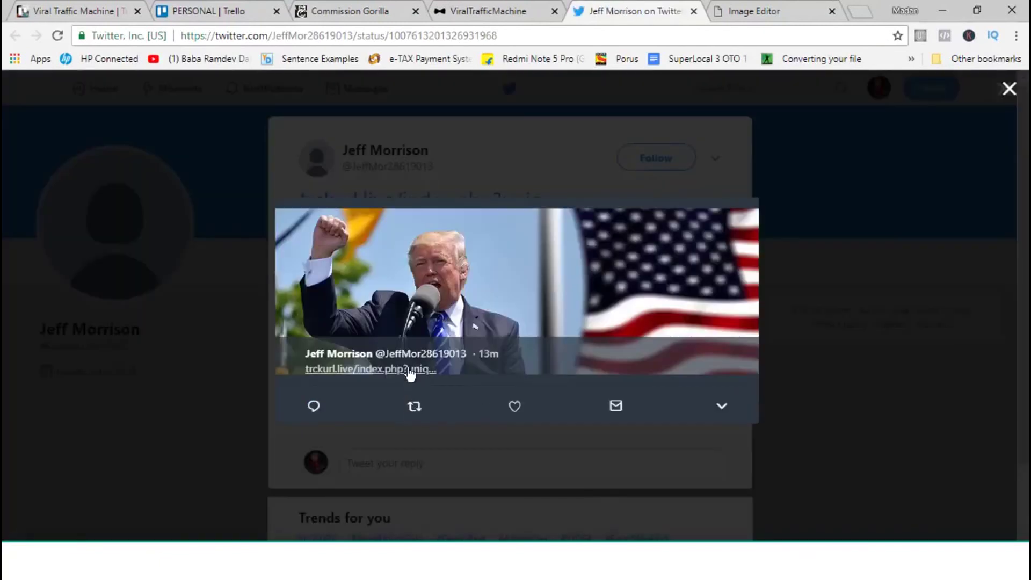
{"action": "left_click", "coordinate": [432, 378]}
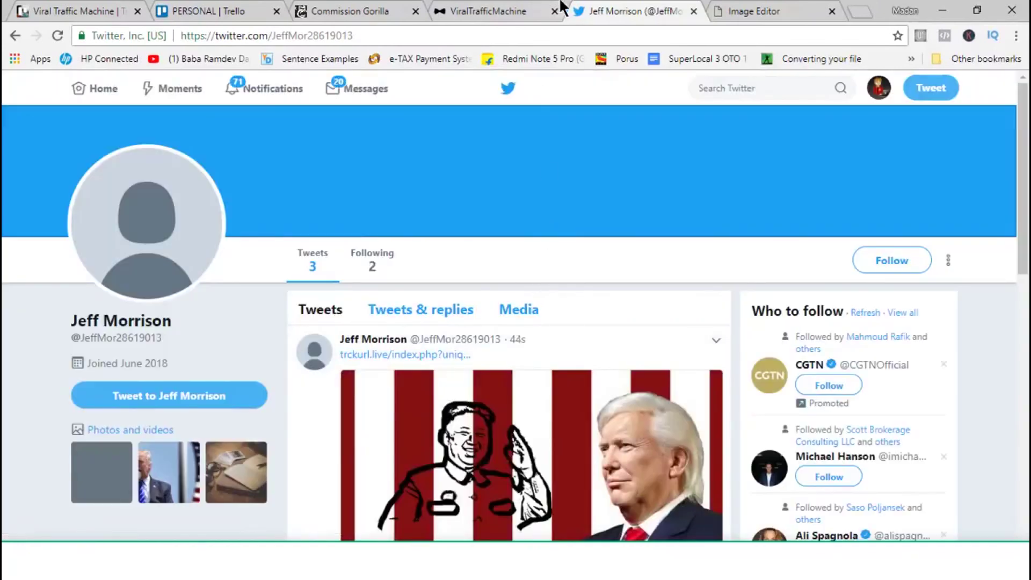
{"action": "left_click", "coordinate": [532, 12]}
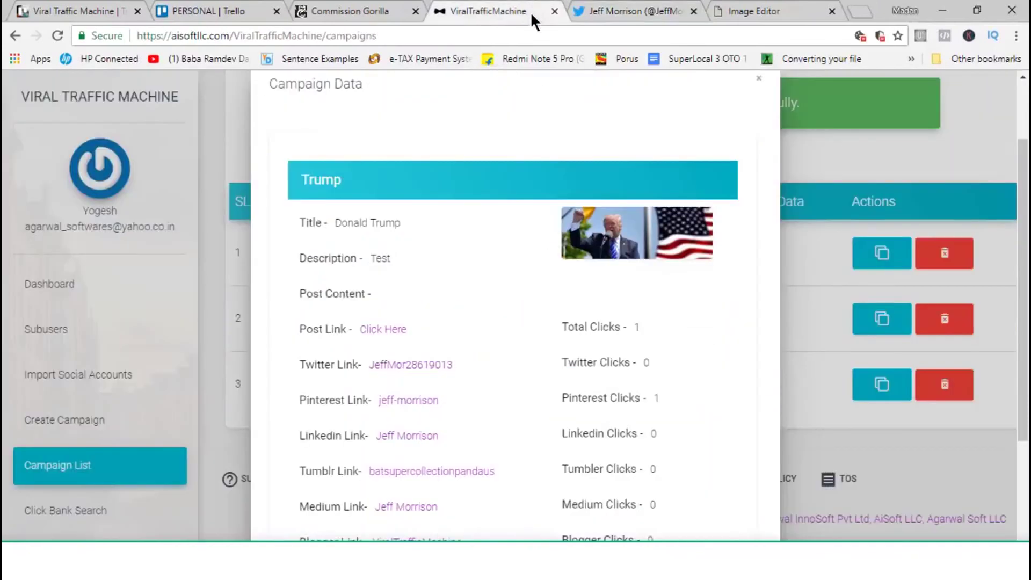
{"action": "left_click", "coordinate": [201, 288]}
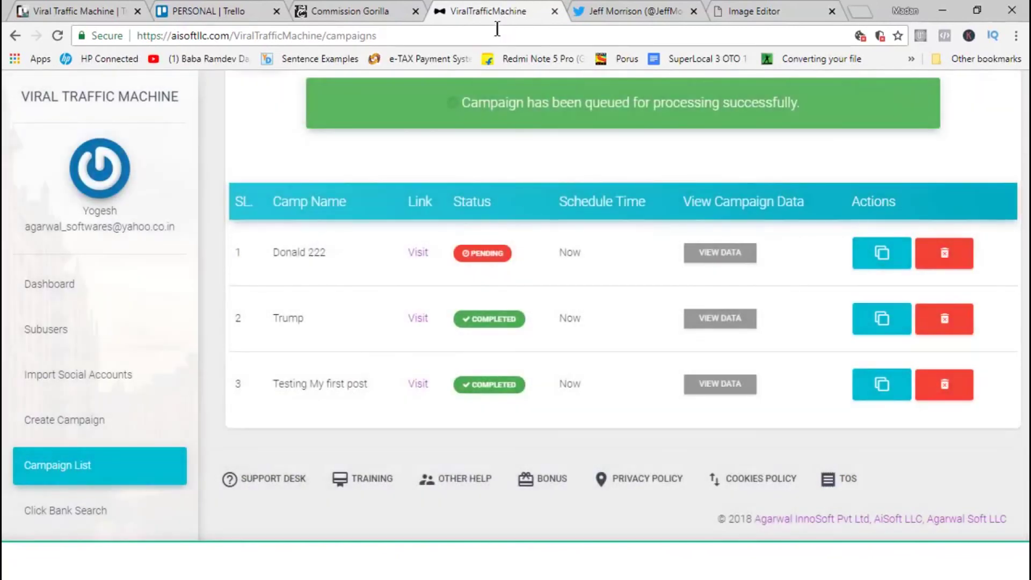
Reload the campaign list and view Donald 222's campaign data, now Processing.
{"action": "left_click", "coordinate": [496, 35]}
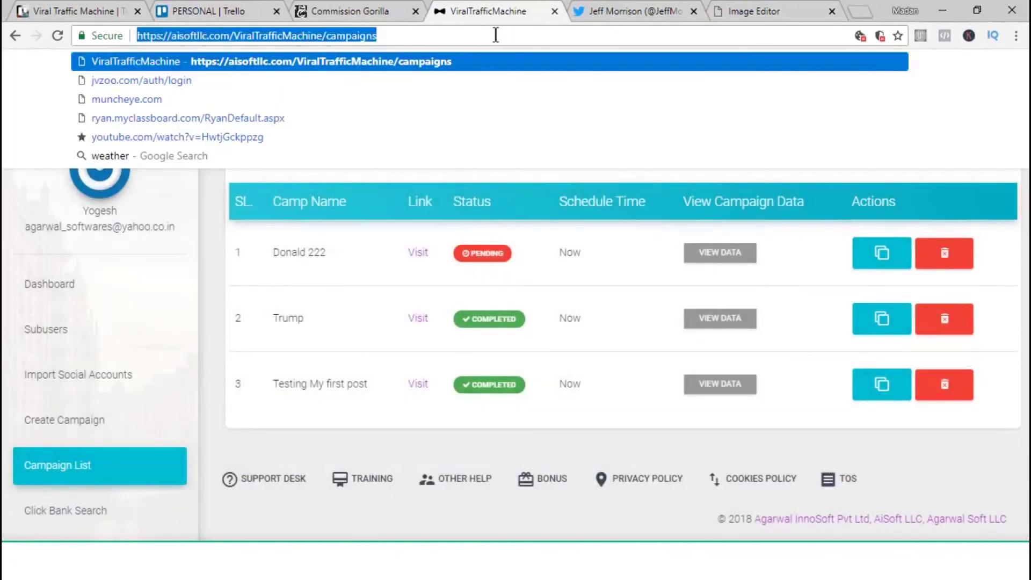
{"action": "key", "text": "Return"}
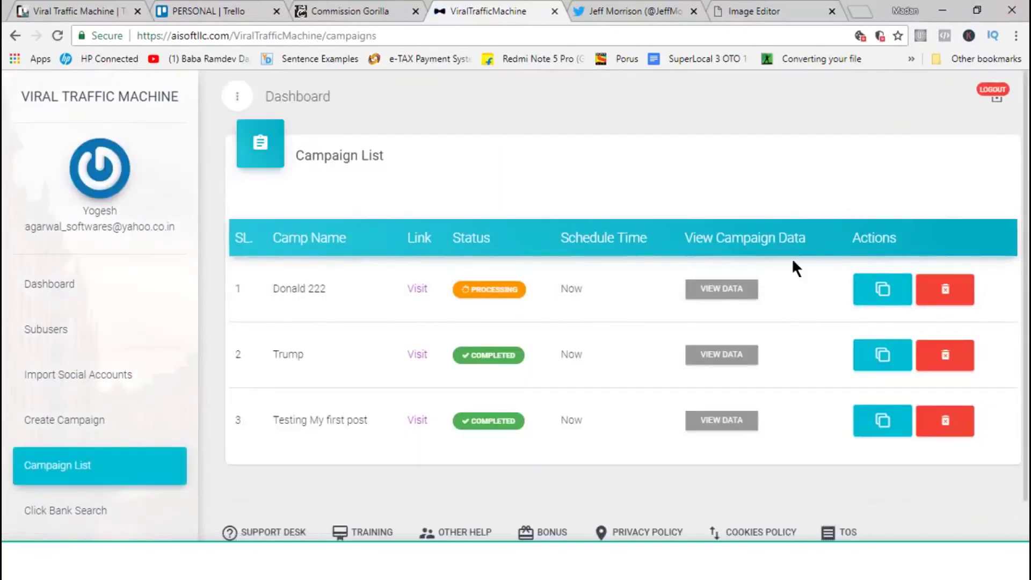
{"action": "left_click", "coordinate": [742, 287]}
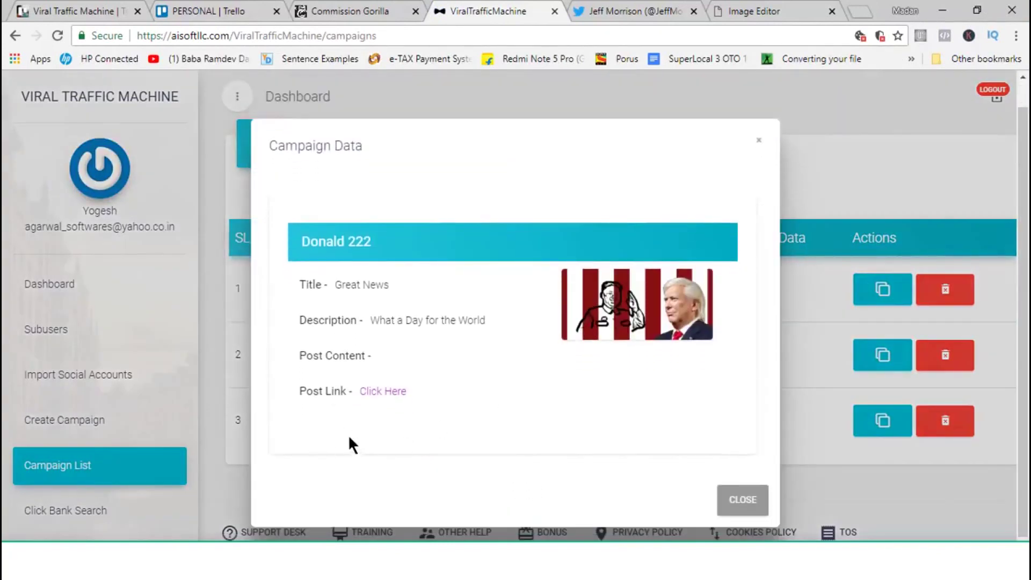
{"action": "left_click", "coordinate": [721, 493]}
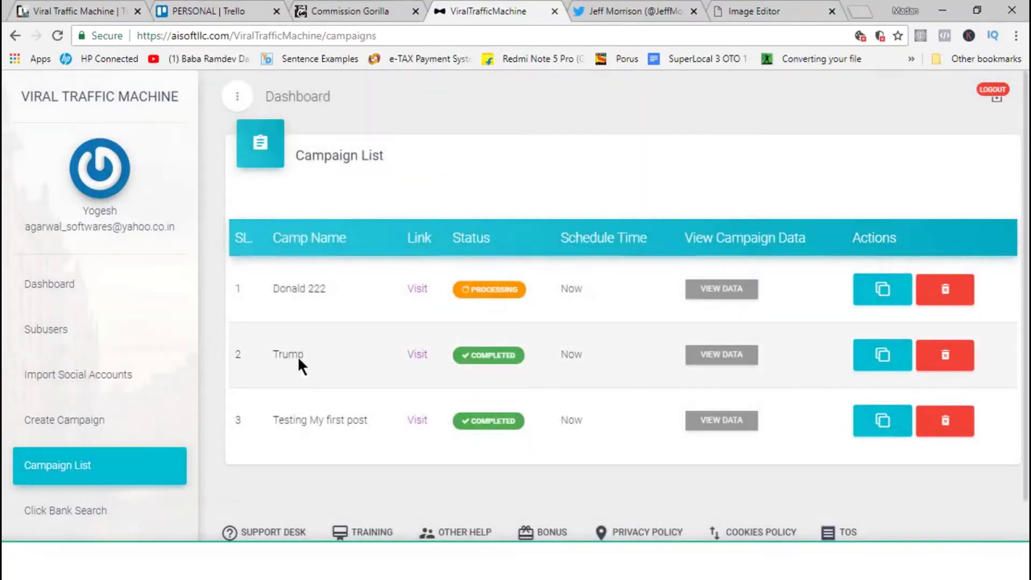
Check the new Donald 222 tweet, close Twitter, and switch to the Image Editor.
{"action": "left_click", "coordinate": [598, 11]}
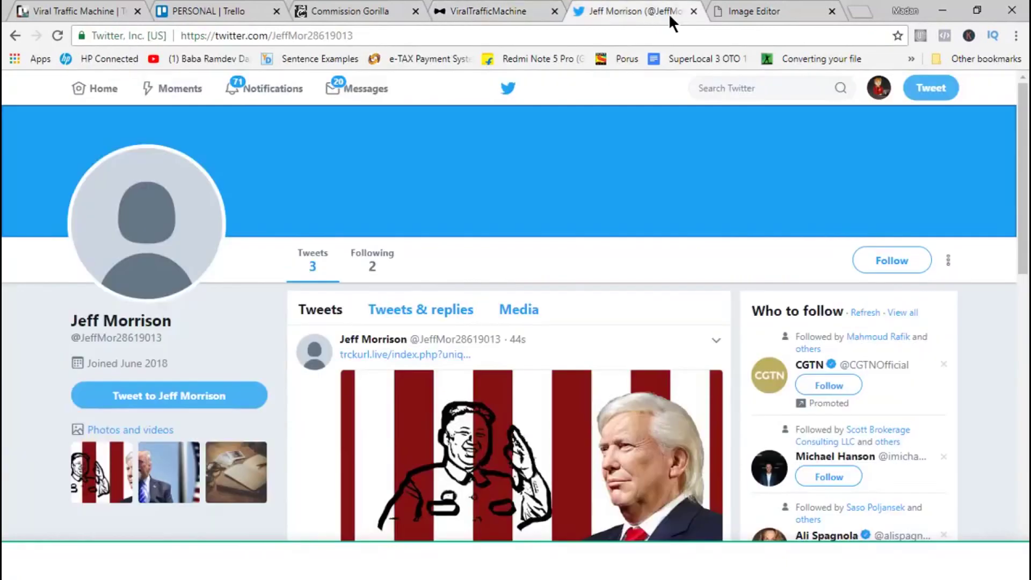
{"action": "left_click", "coordinate": [693, 11]}
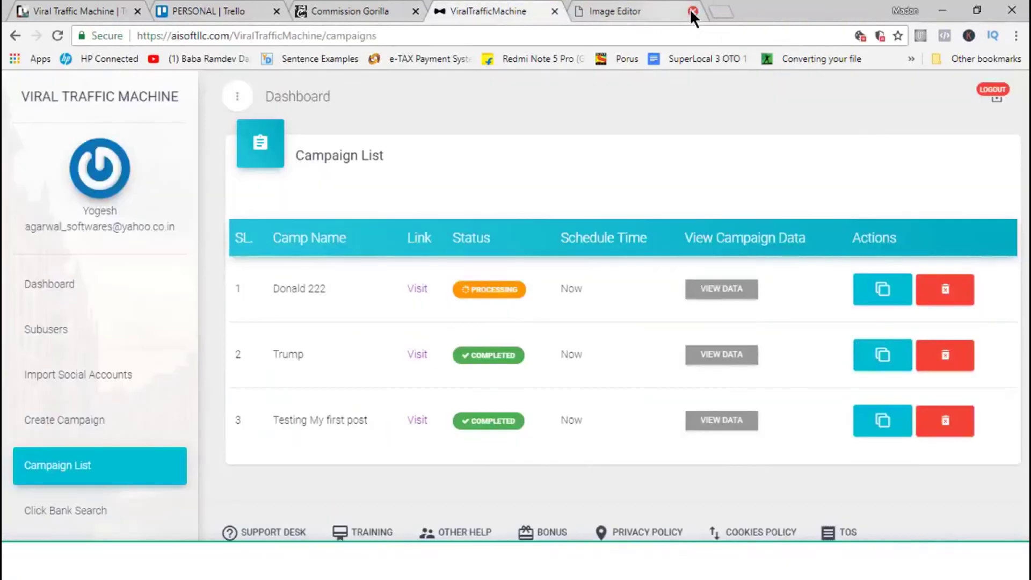
{"action": "left_click", "coordinate": [591, 9]}
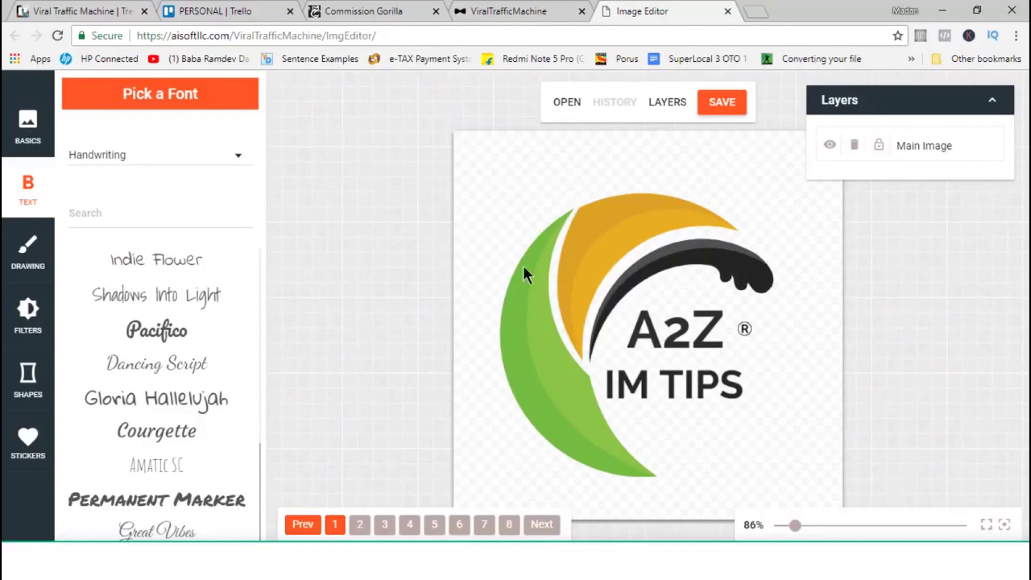
Save a Pacifico text layer on the A2Z IM TIPS logo, preview brushes, filters, shapes, stickers.
{"action": "left_click", "coordinate": [146, 330]}
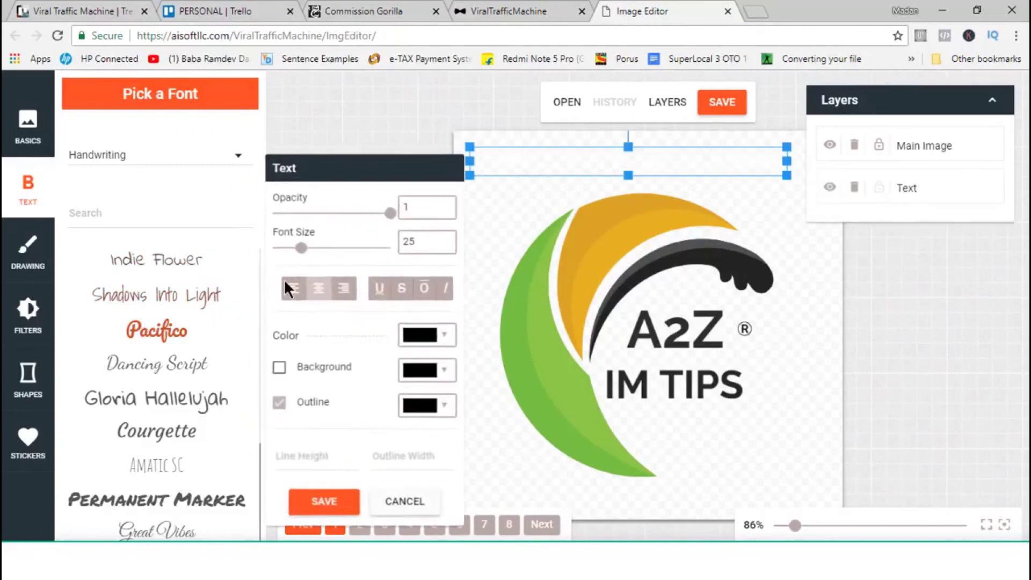
{"action": "left_click", "coordinate": [323, 515]}
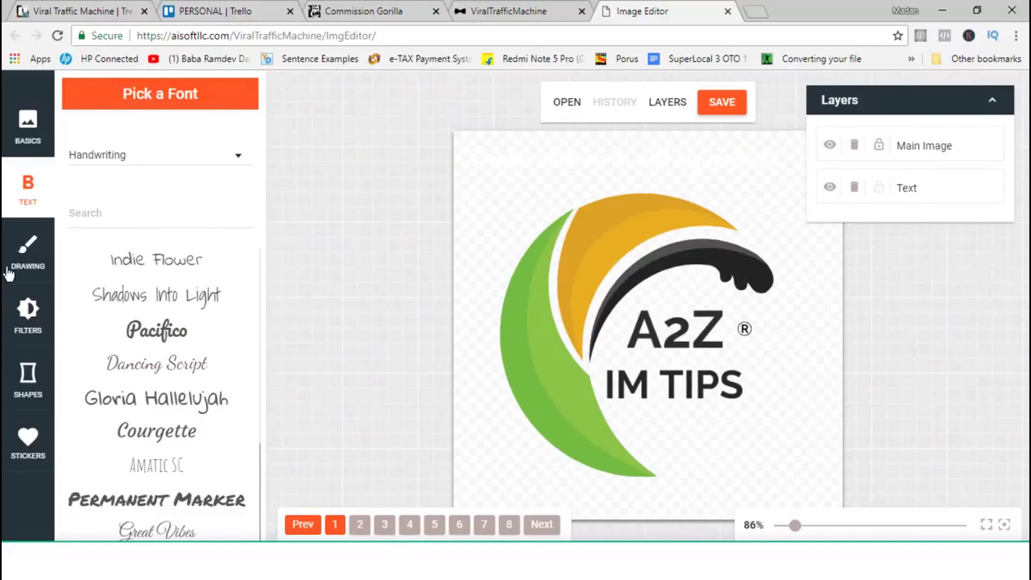
{"action": "left_click", "coordinate": [30, 263]}
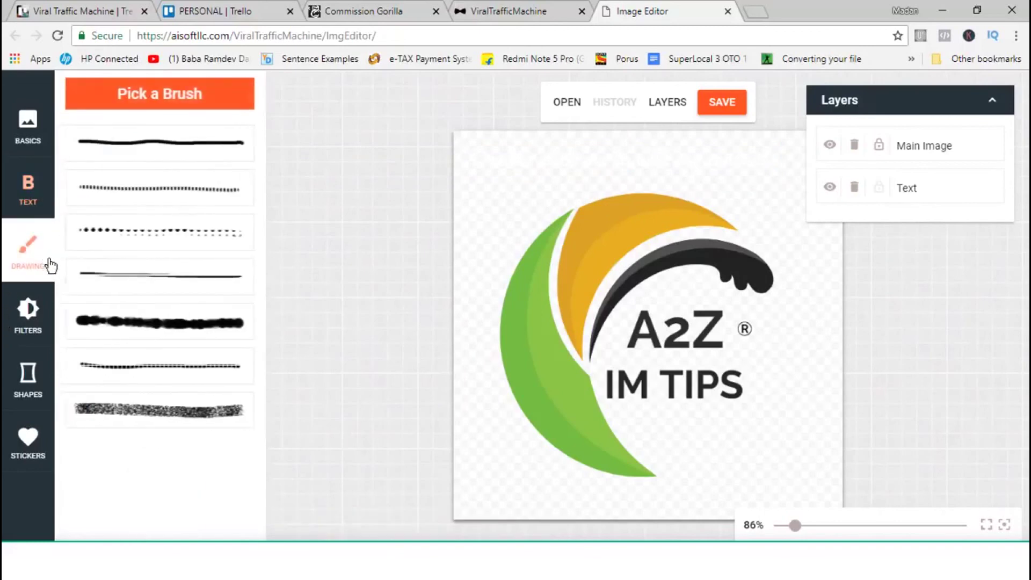
{"action": "left_click", "coordinate": [28, 313]}
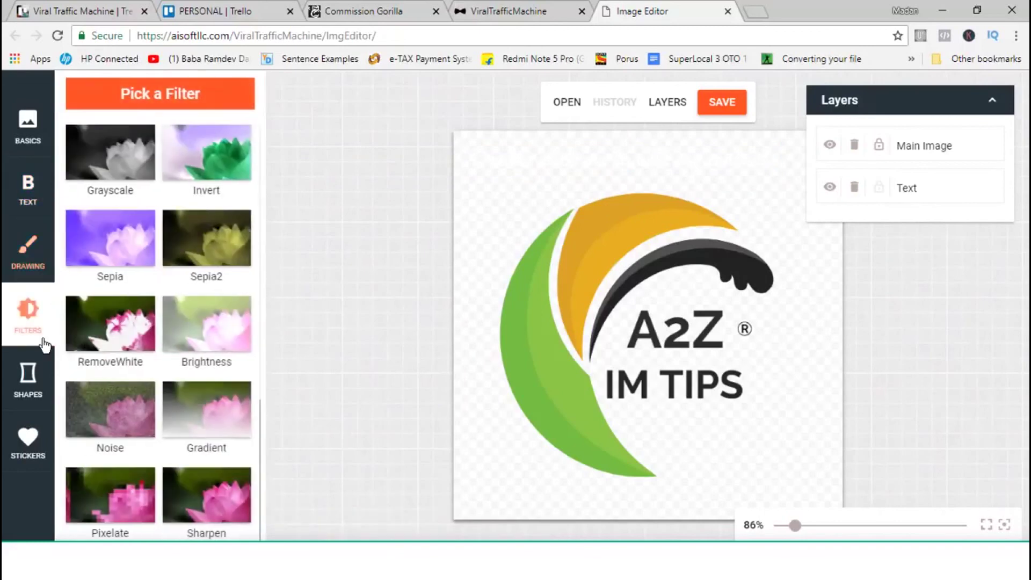
{"action": "left_click", "coordinate": [27, 381]}
{"action": "left_click", "coordinate": [25, 445]}
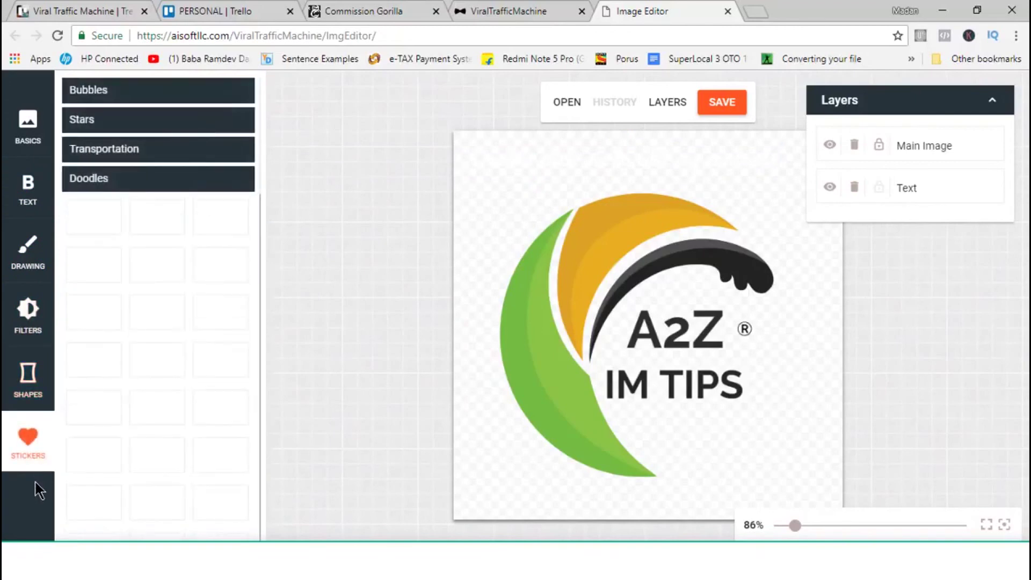
{"action": "left_click", "coordinate": [561, 8]}
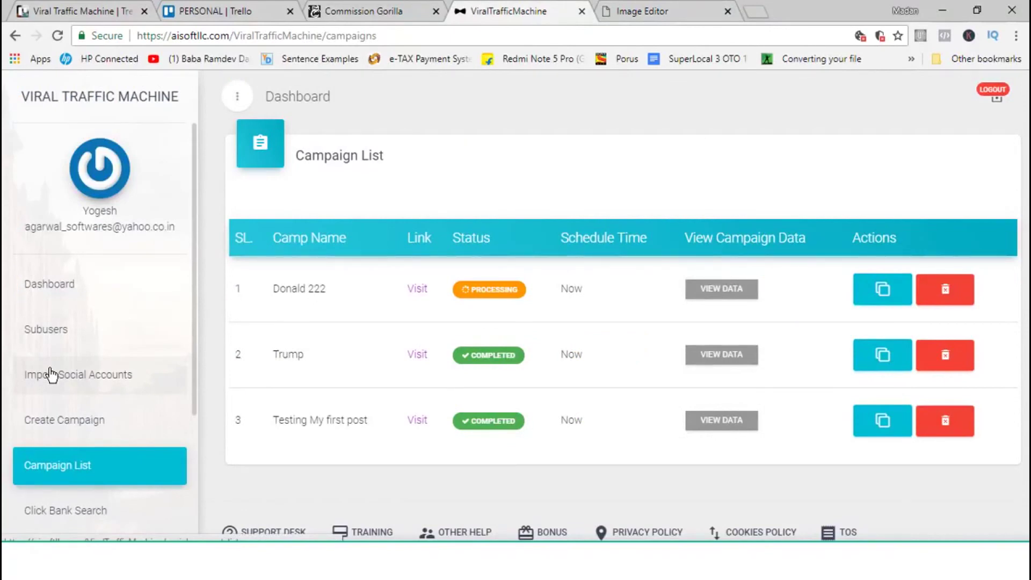
Open Import Social Accounts from the left sidebar to list connected accounts.
{"action": "scroll", "coordinate": [51, 374], "scroll_direction": "down", "scroll_amount": 3}
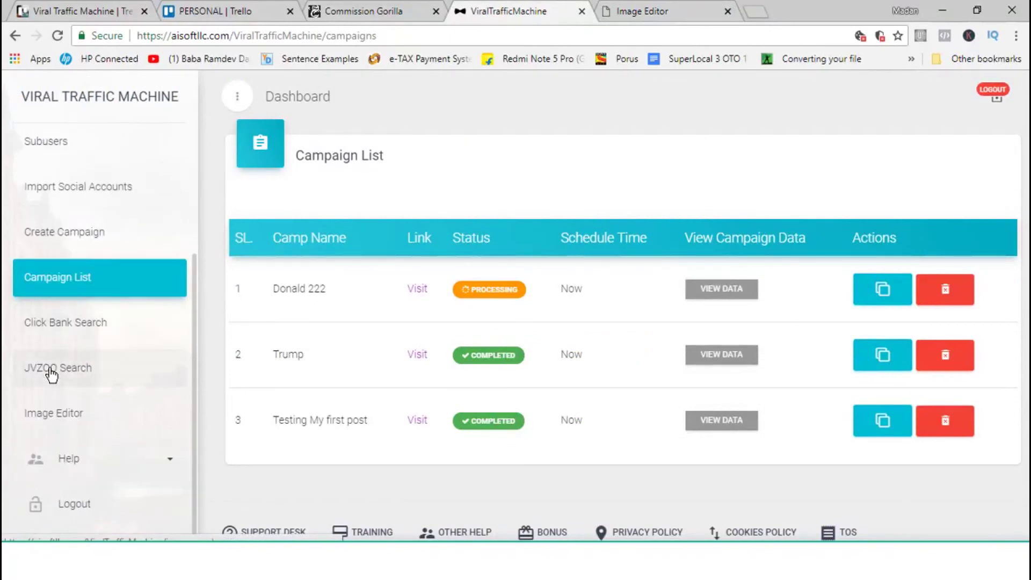
{"action": "scroll", "coordinate": [51, 374], "scroll_direction": "up", "scroll_amount": 3}
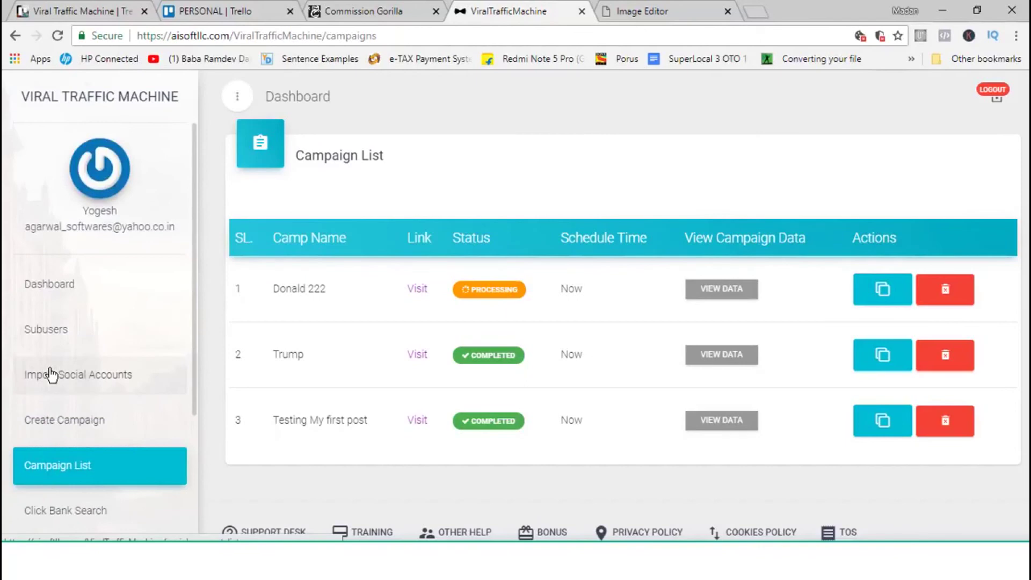
{"action": "left_click", "coordinate": [51, 374]}
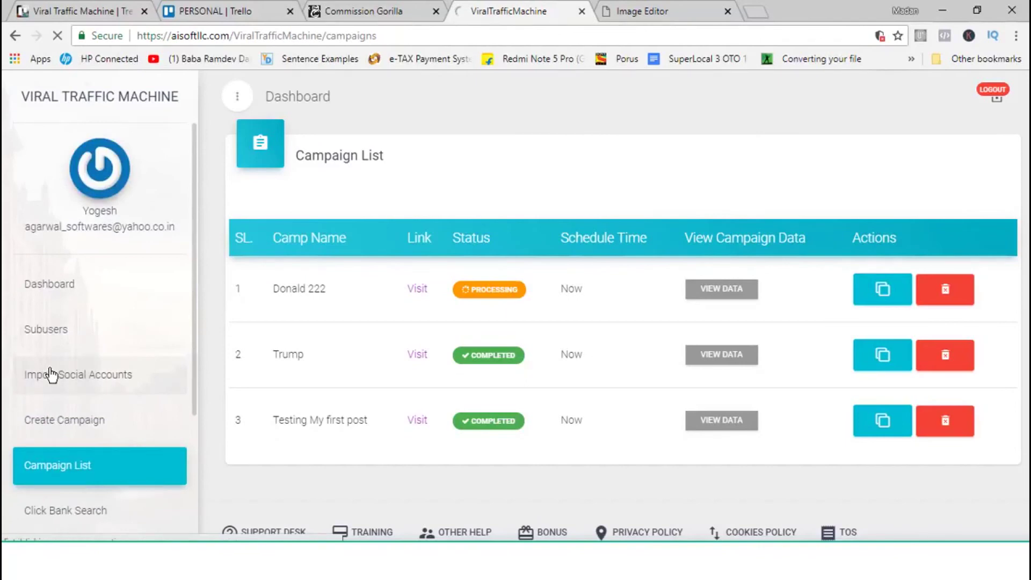